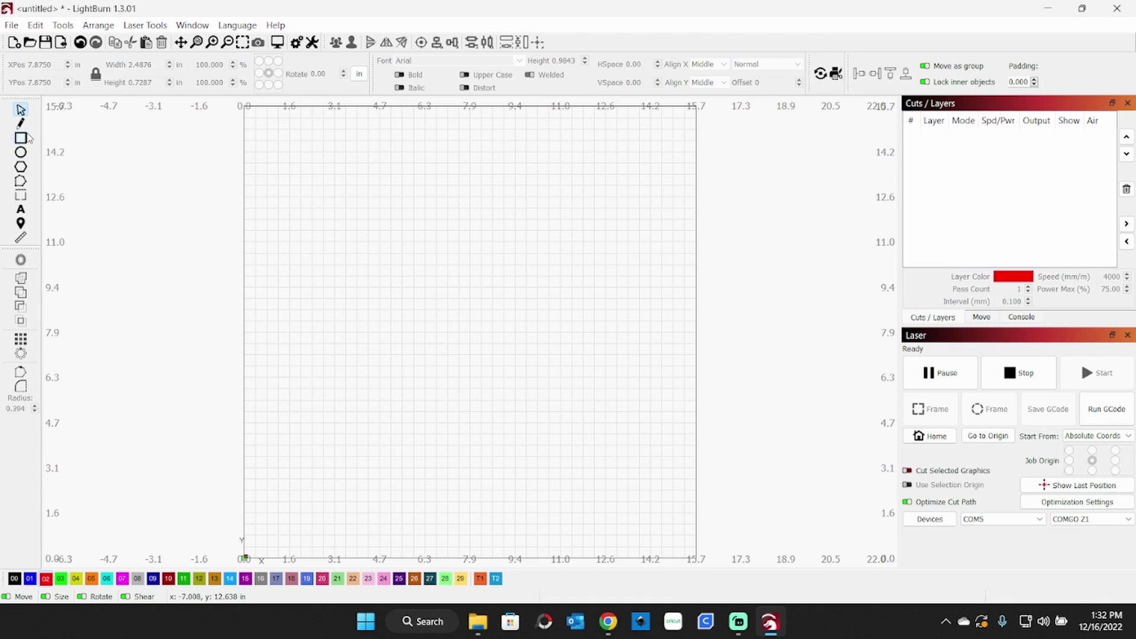
- Draw a rectangle and size it to 10 by 6.75 inches
left_click(21, 139)
left_click_drag(342, 234, 576, 330)
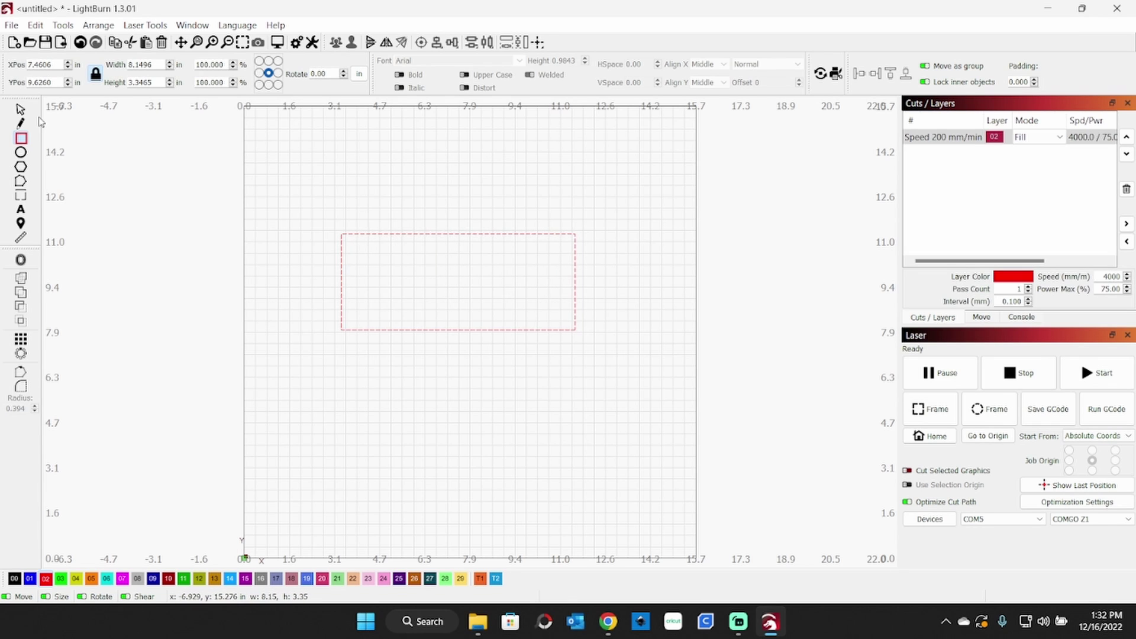
left_click(95, 74)
double_click(157, 66)
type("10.0000")
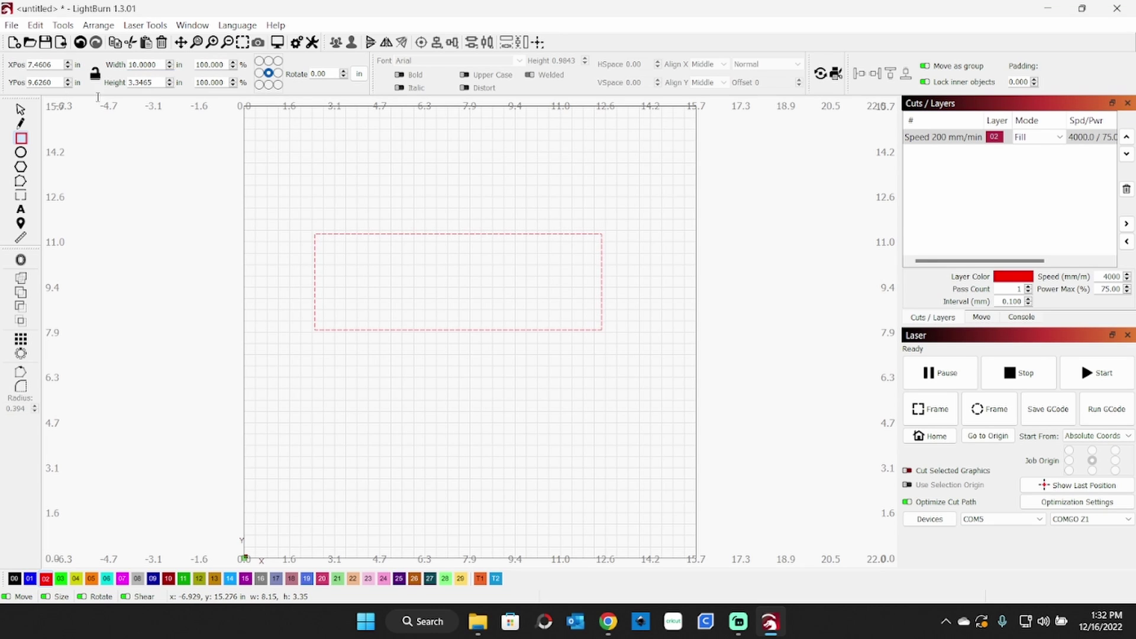
double_click(127, 83)
type("6.75")
key("Return")
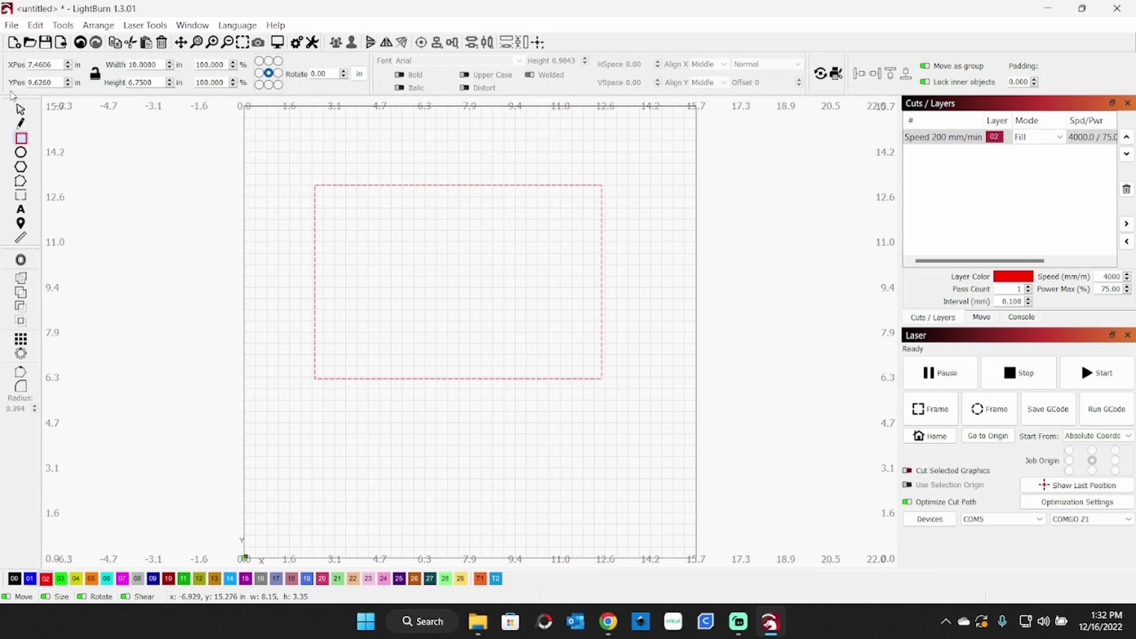
left_click(95, 73)
- Put the rectangle on tool layer T1 as a guide frame
left_click(21, 109)
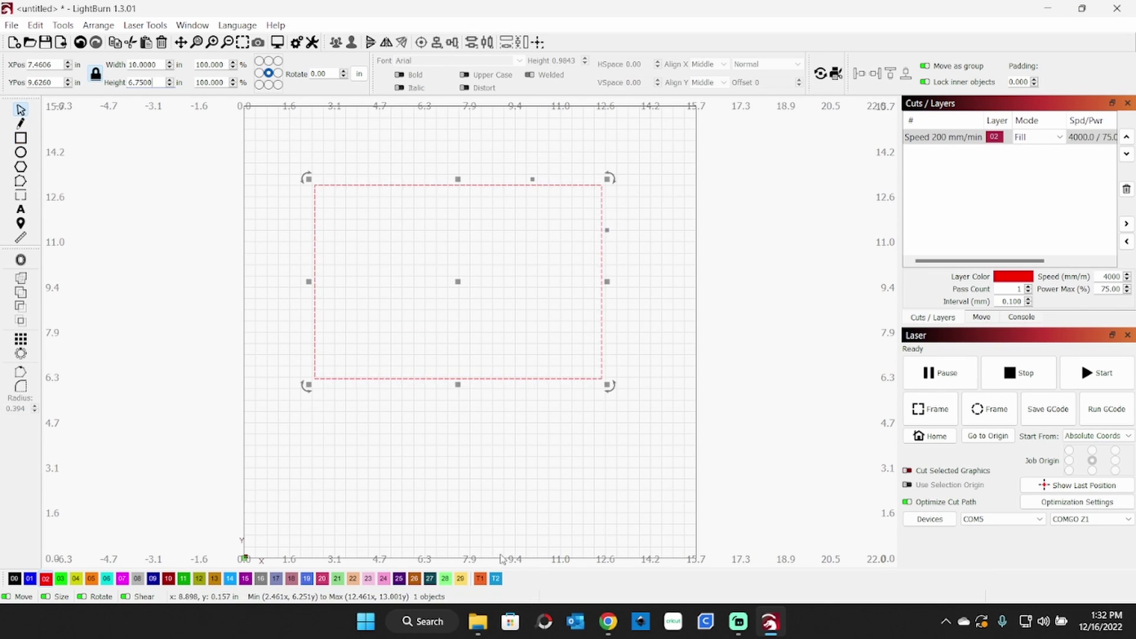
left_click(479, 580)
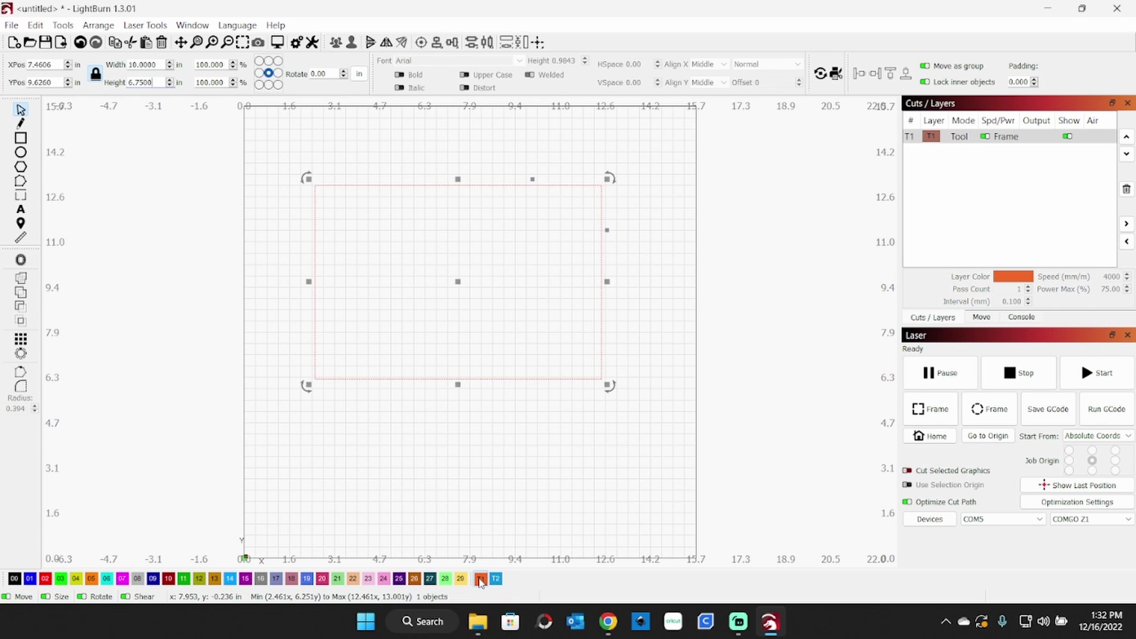
left_click(459, 498)
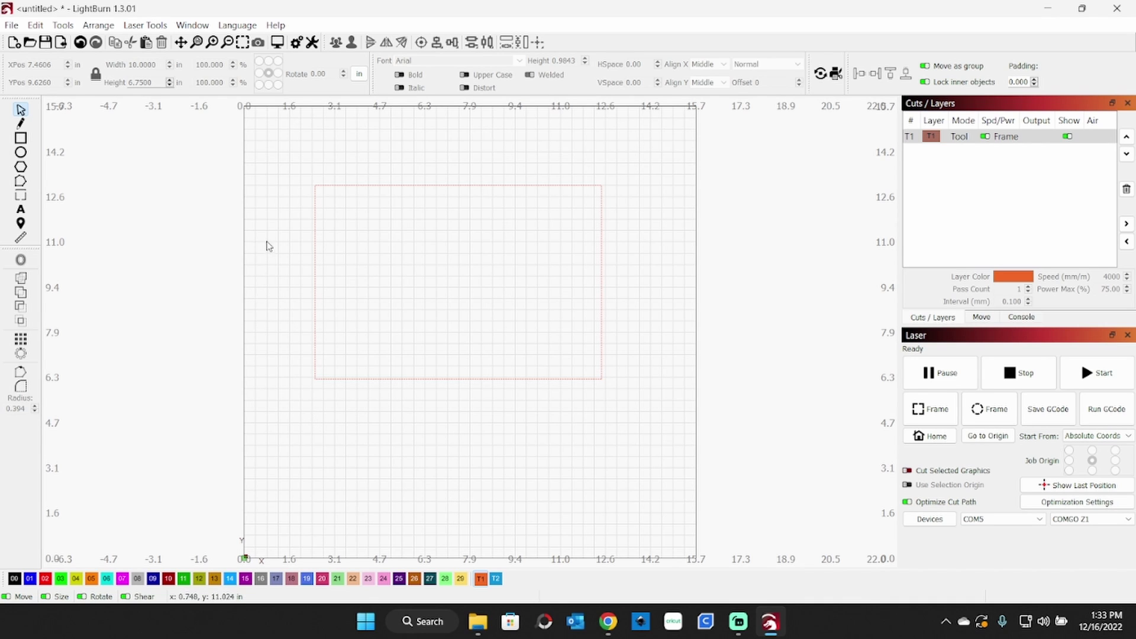
- Move the 10 by 6.75 in guide rectangle to the page centre
left_click_drag(269, 158, 645, 433)
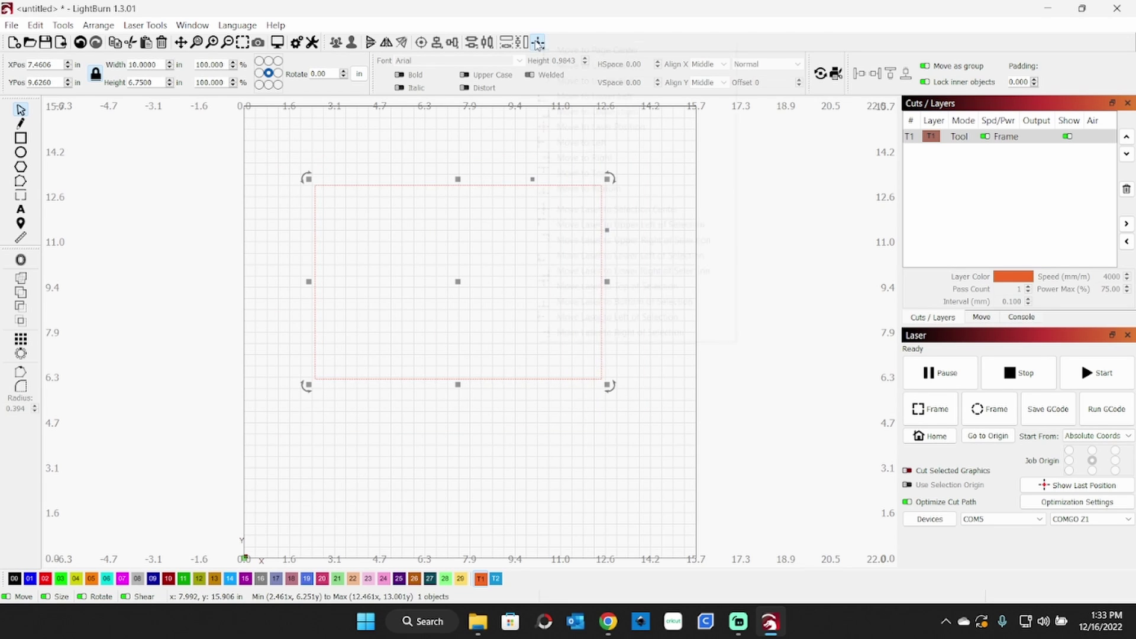
left_click(536, 43)
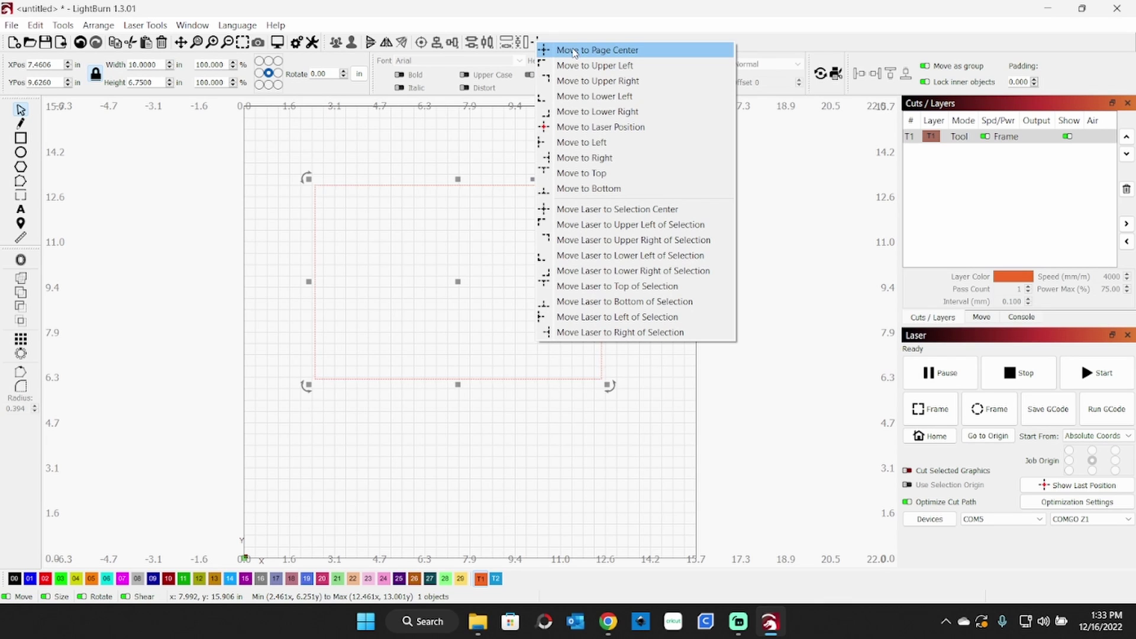
left_click(574, 52)
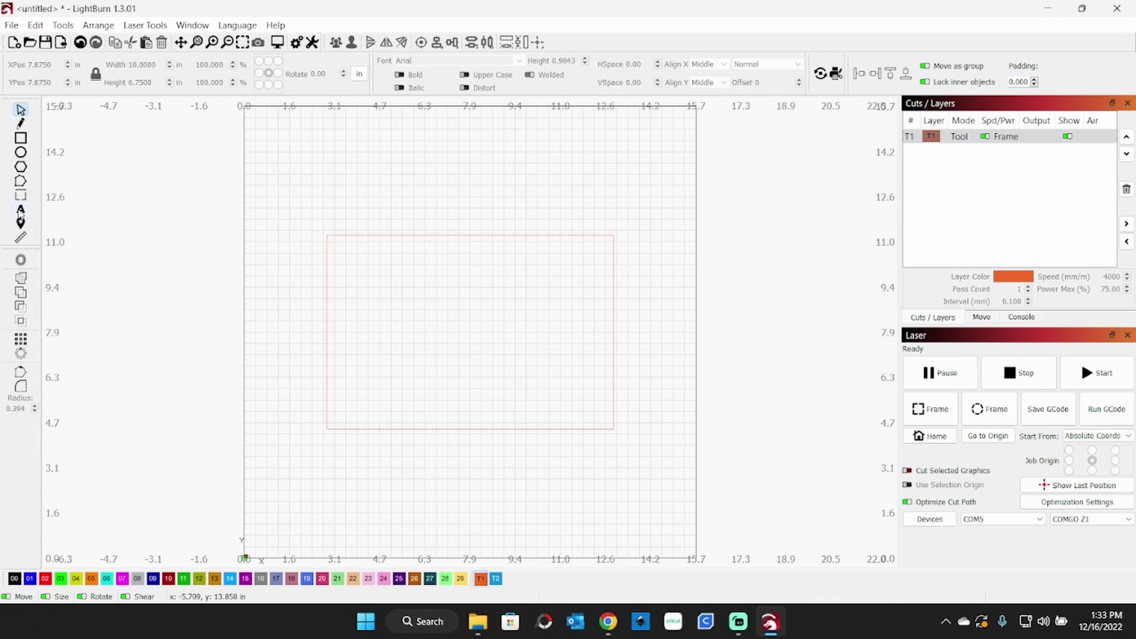
left_click(20, 210)
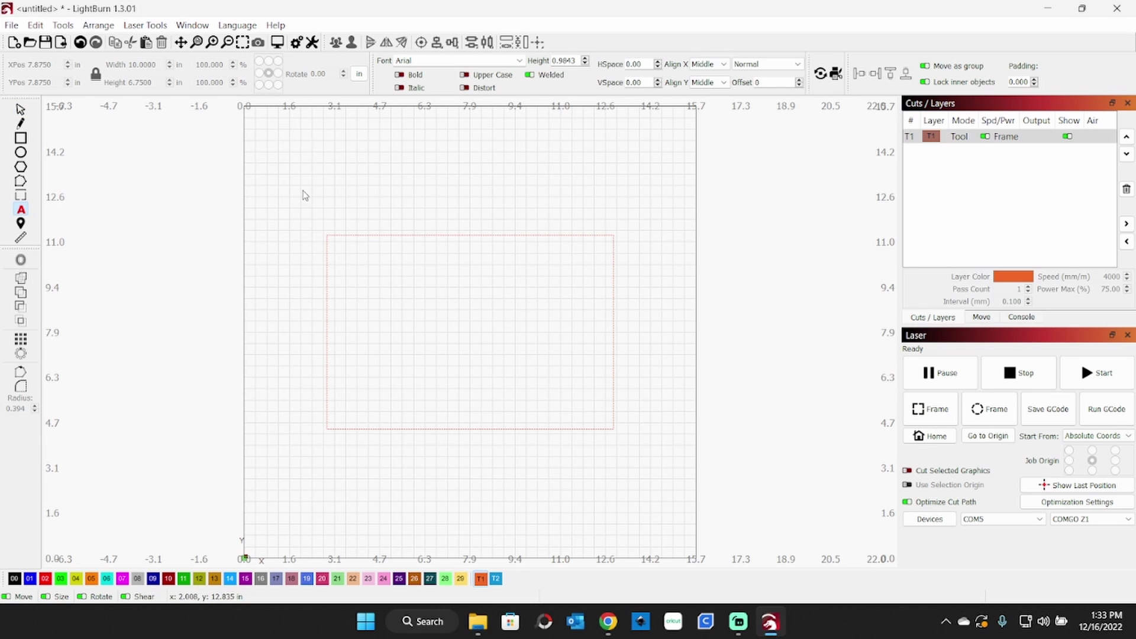
- Add the text EMERGENCY and move it into the guide rectangle
left_click(350, 165)
type("EMERGENCY")
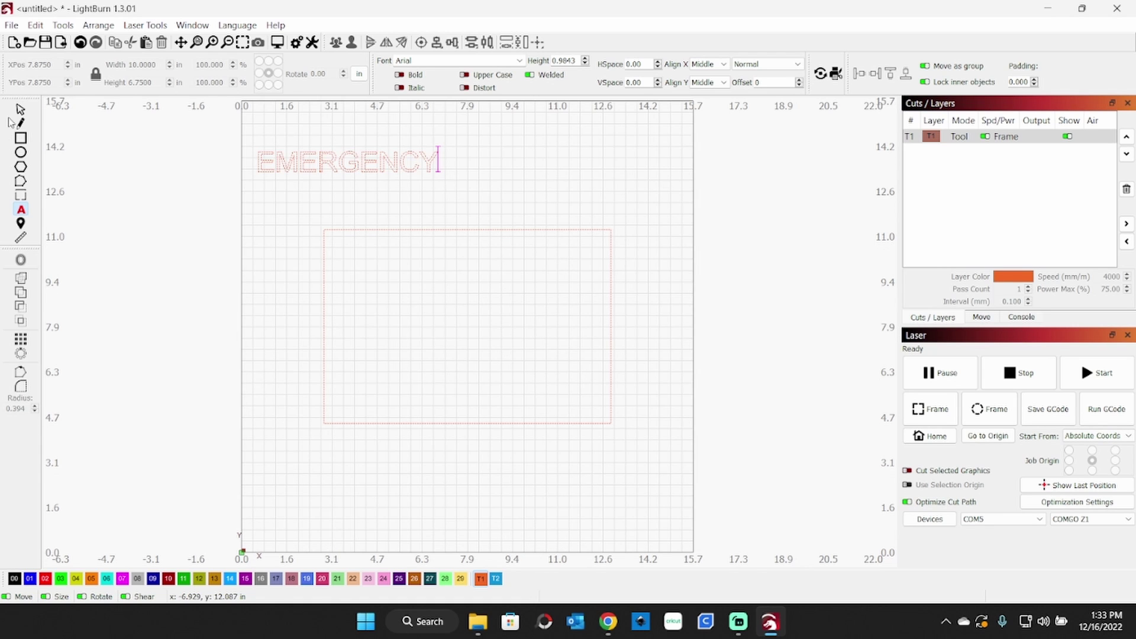
left_click(21, 110)
left_click_drag(343, 162, 460, 261)
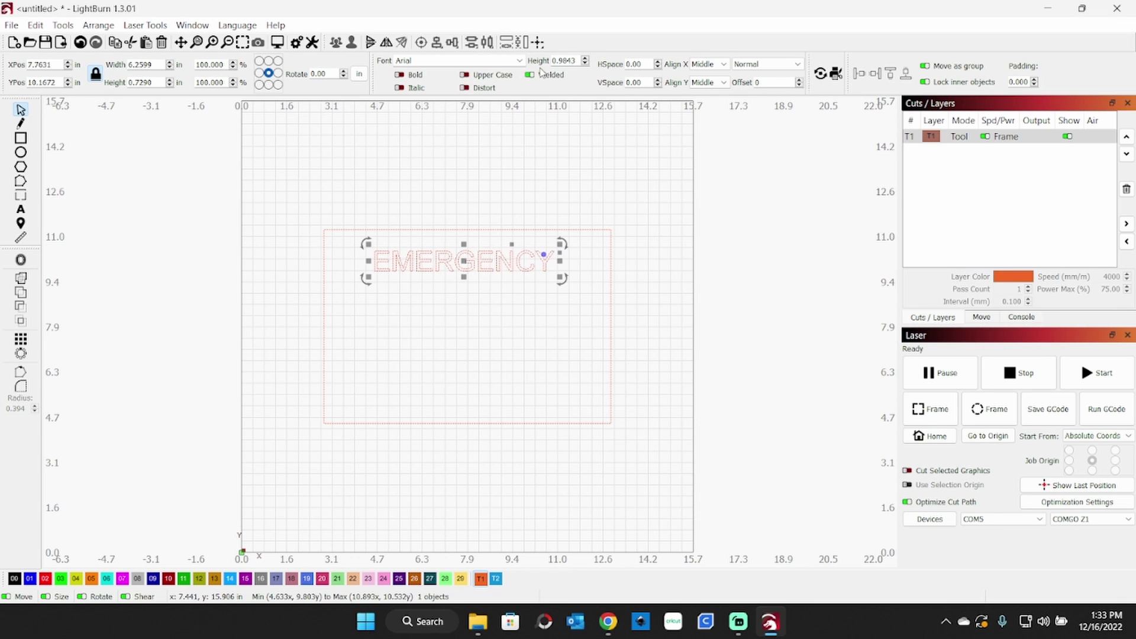
- Set EMERGENCY to the Chiller font, 8 in wide, in the frame's upper area
left_click(518, 61)
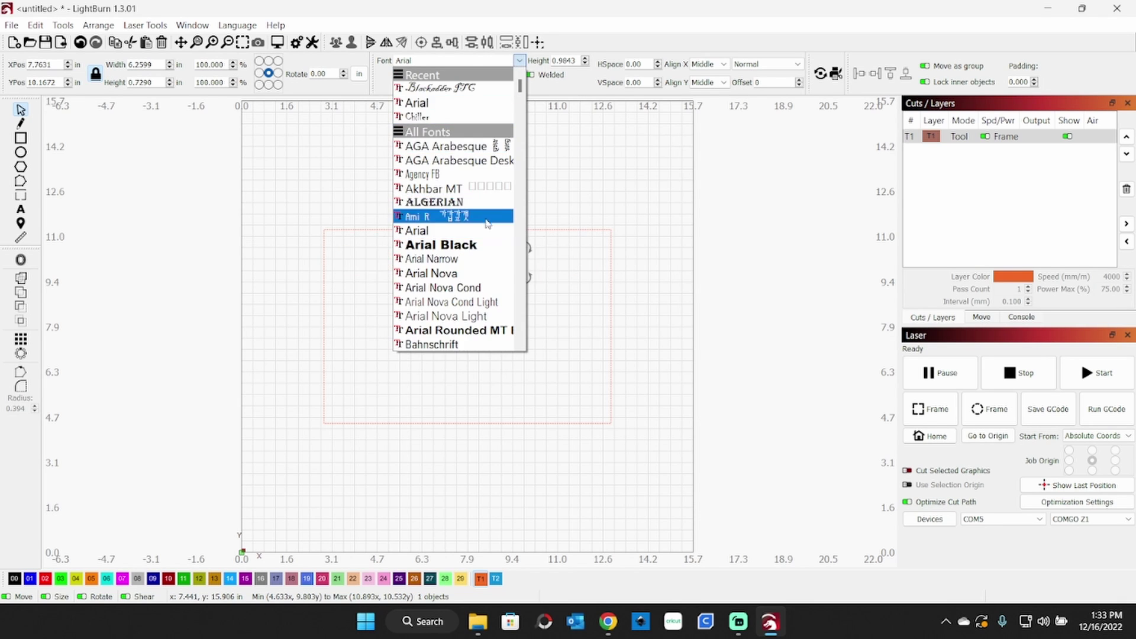
scroll(488, 223, "down", 8)
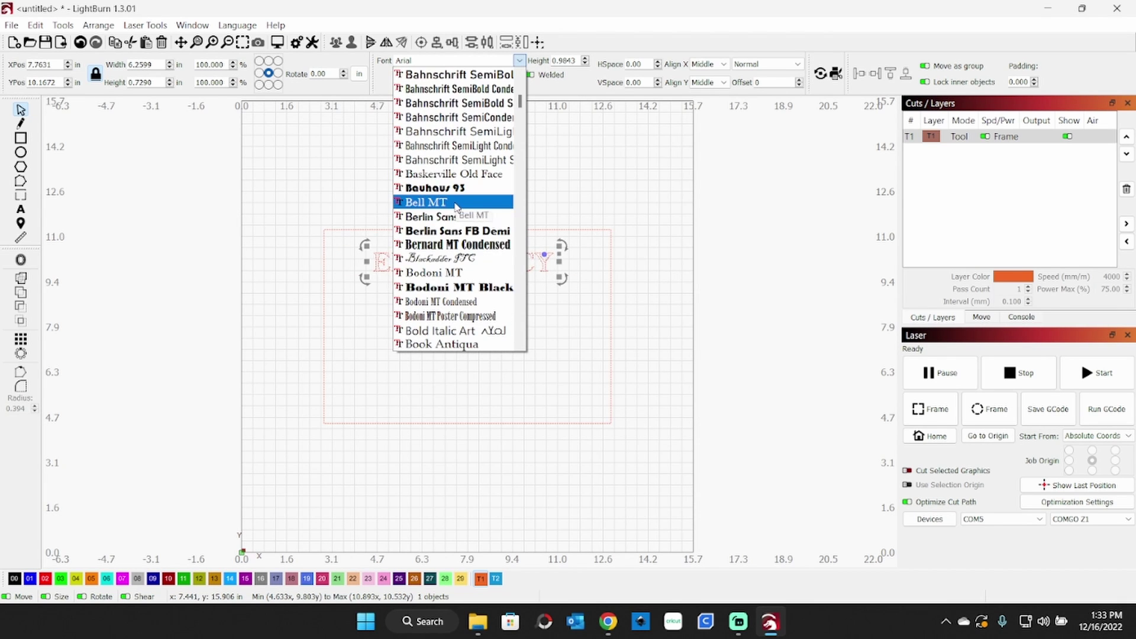
scroll(456, 206, "down", 8)
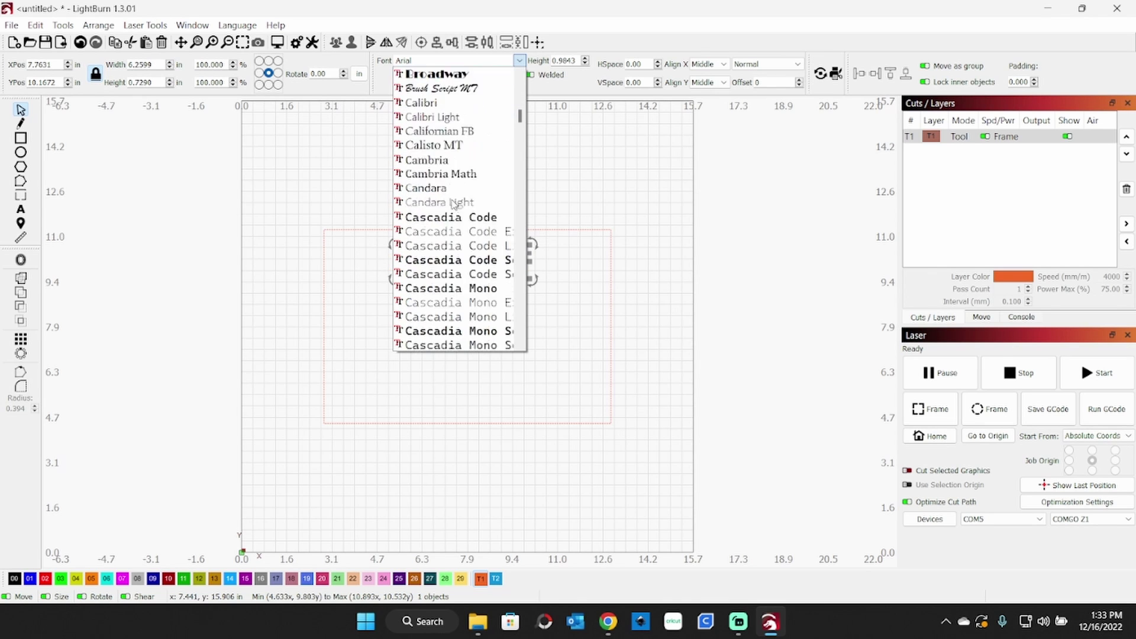
scroll(453, 204, "down", 9)
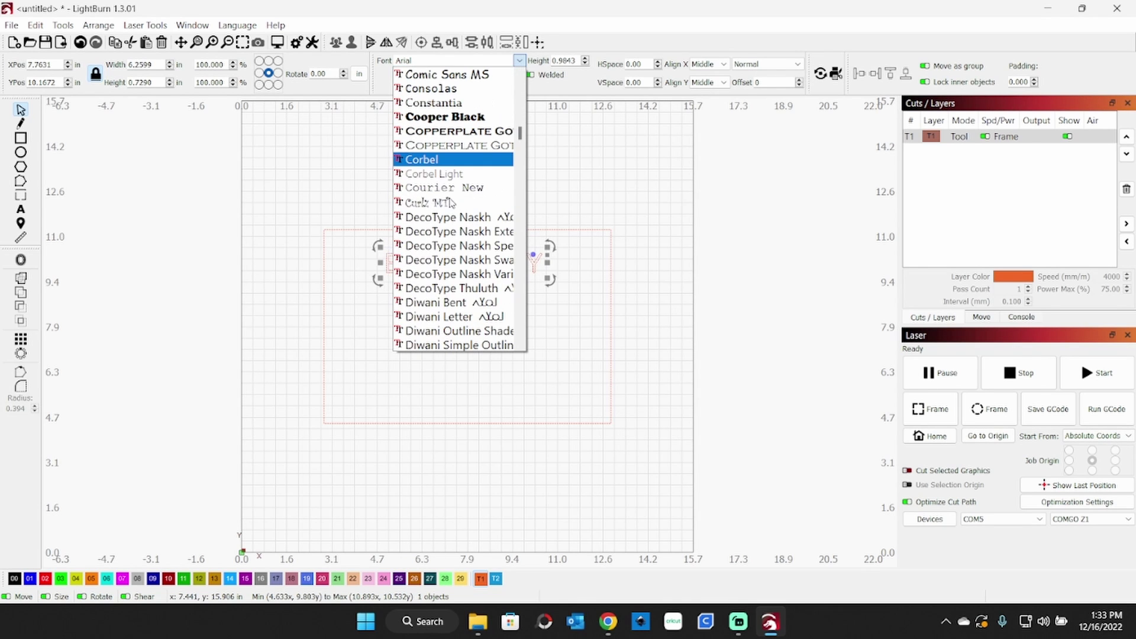
scroll(451, 201, "up", 3)
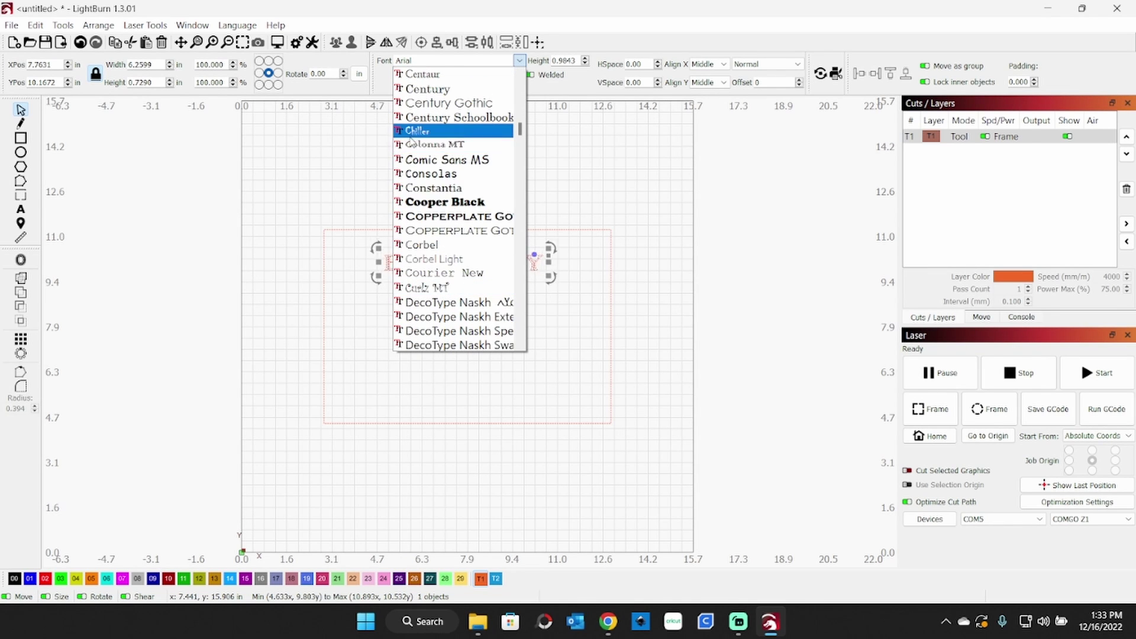
left_click(414, 131)
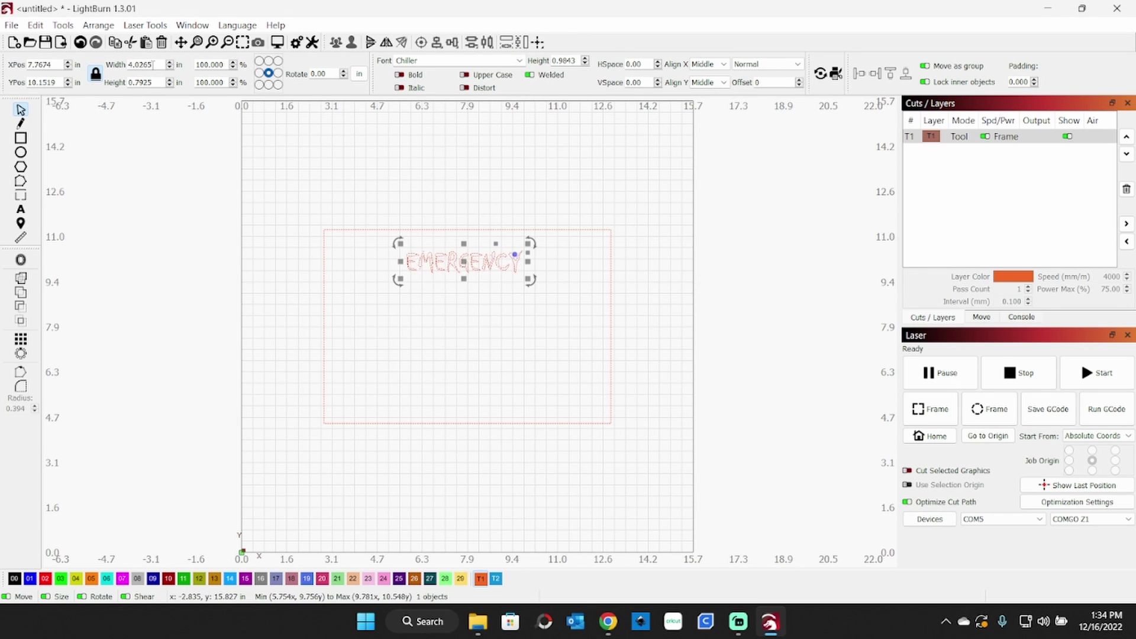
left_click_drag(154, 64, 130, 62)
type("8")
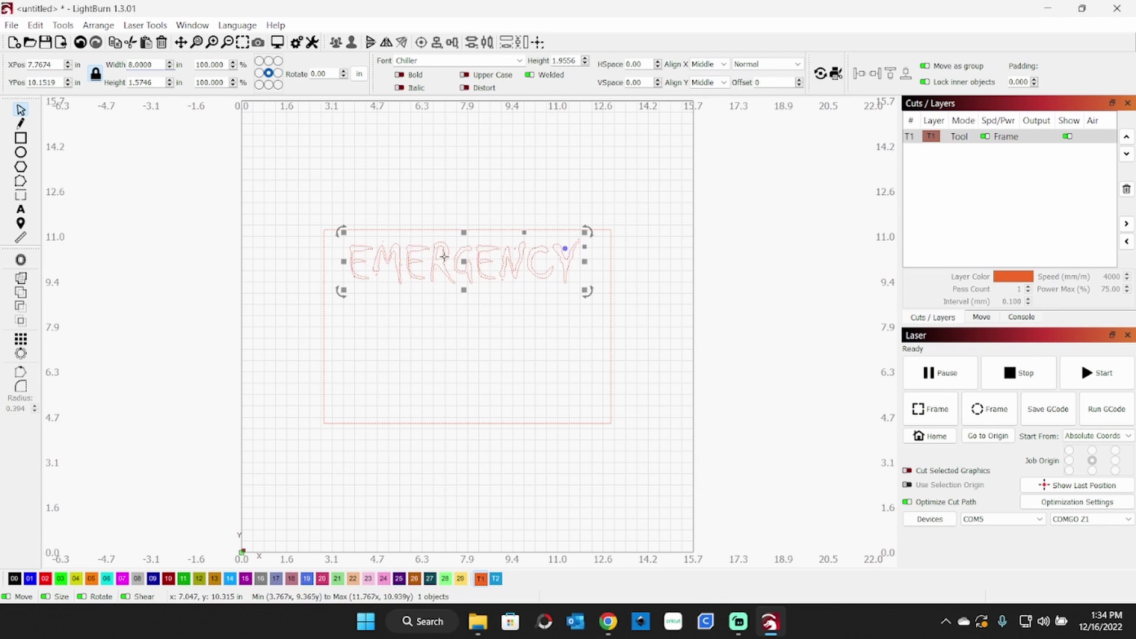
left_click_drag(464, 264, 471, 278)
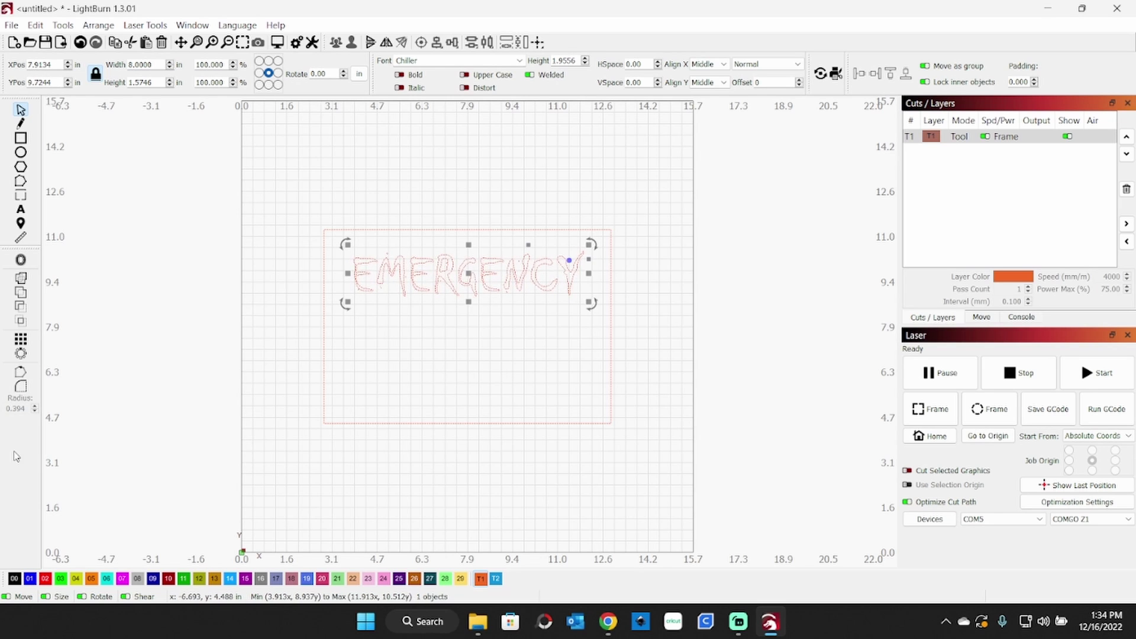
- Move EMERGENCY onto the red fill layer 02
left_click(45, 580)
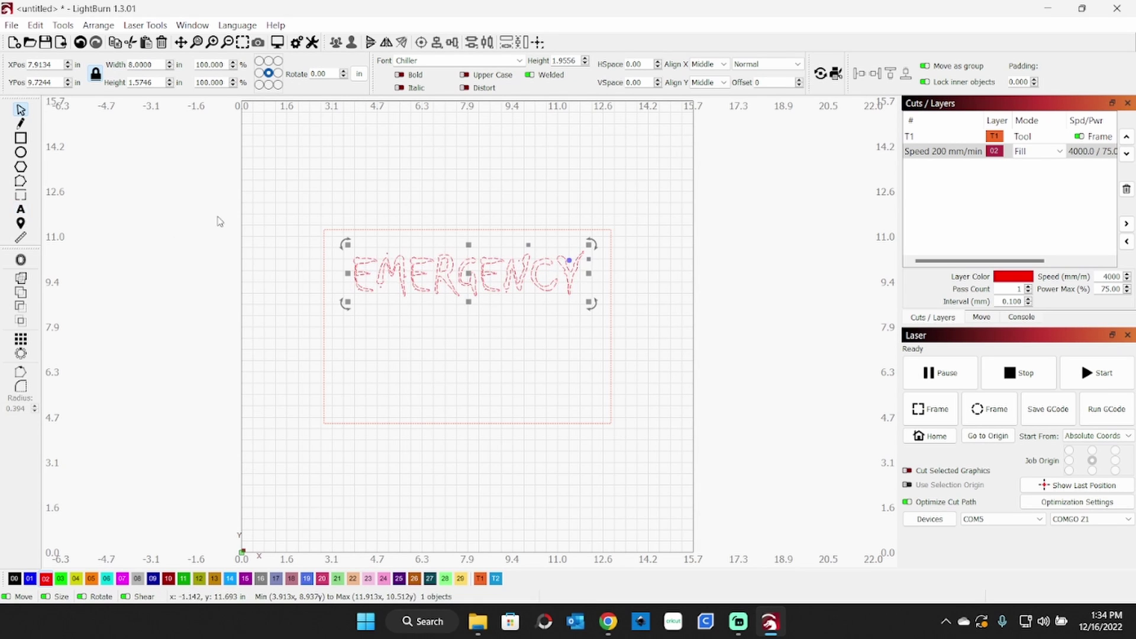
left_click(261, 190)
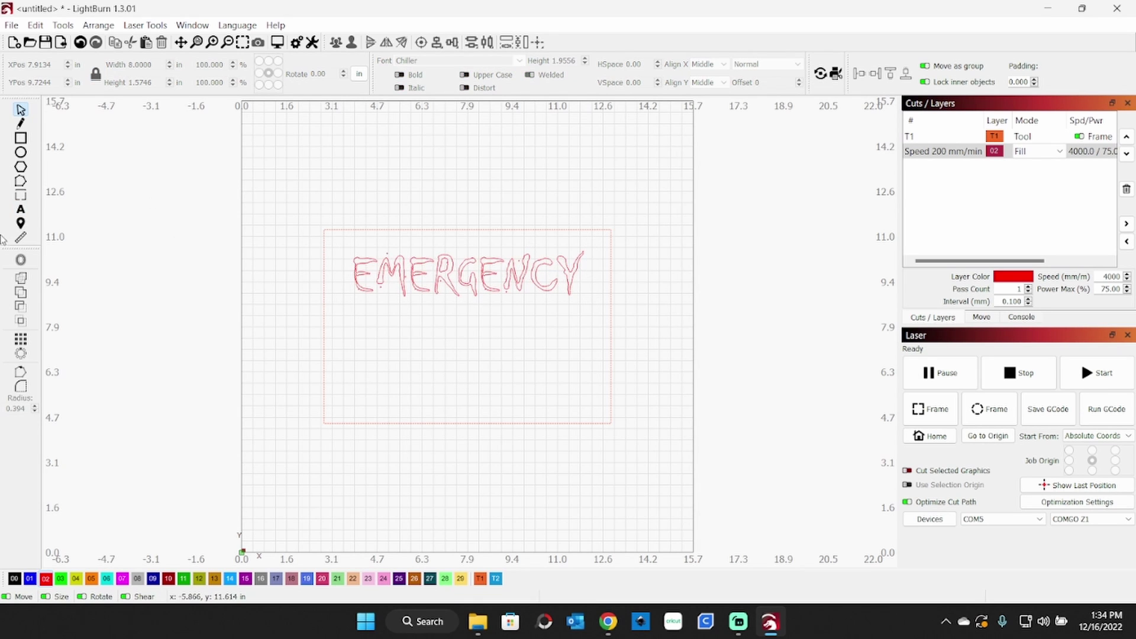
left_click(21, 210)
- Add STRESS KIT below EMERGENCY inside the frame and nudge EMERGENCY up slightly
left_click(313, 169)
type("STRESS KIT")
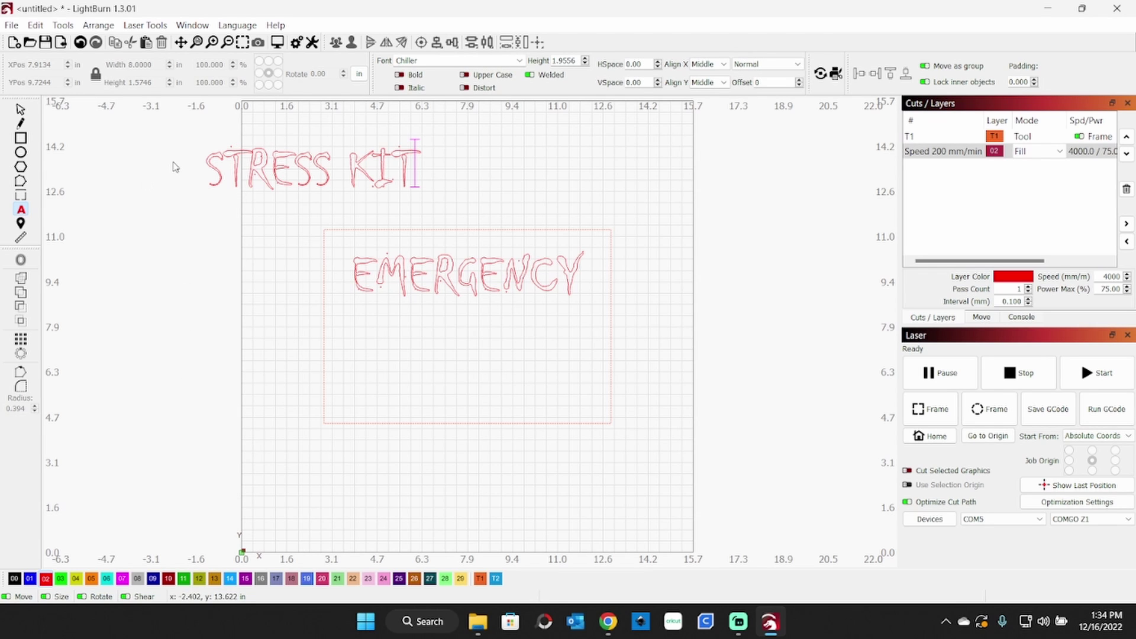
left_click(21, 110)
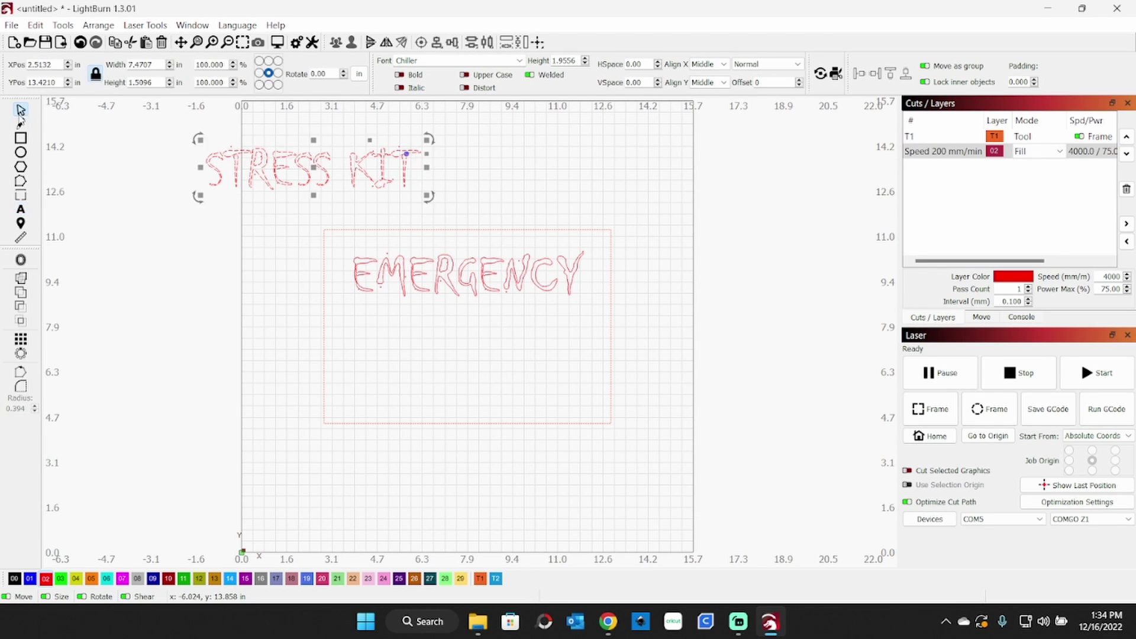
left_click_drag(314, 167, 468, 383)
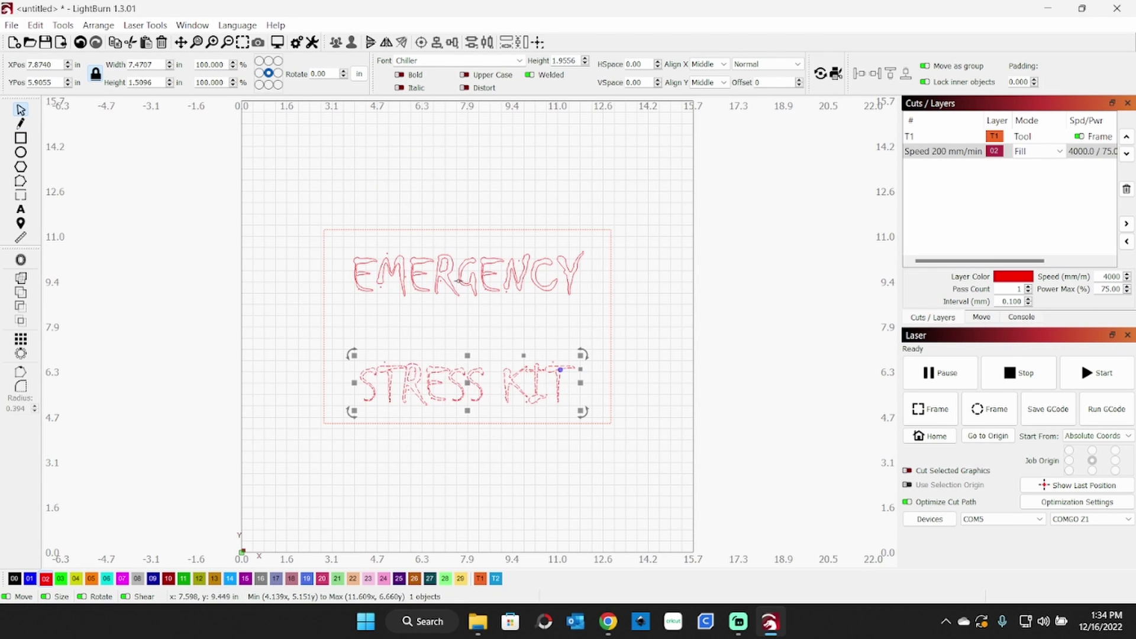
left_click(449, 278)
key("Up")
key("Up")
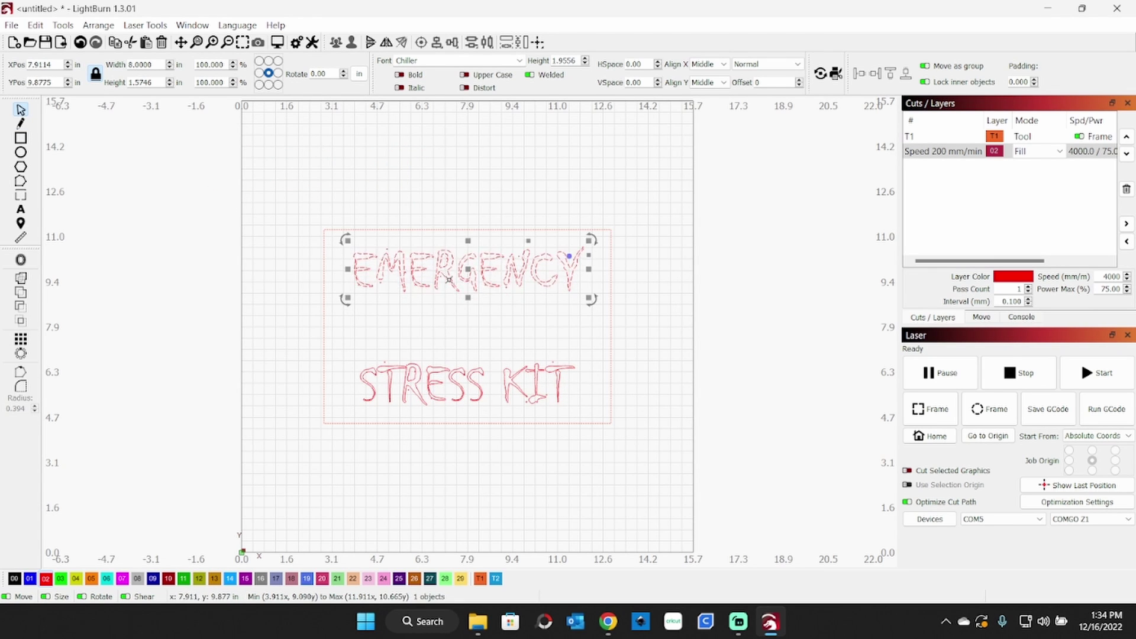
left_click(422, 324)
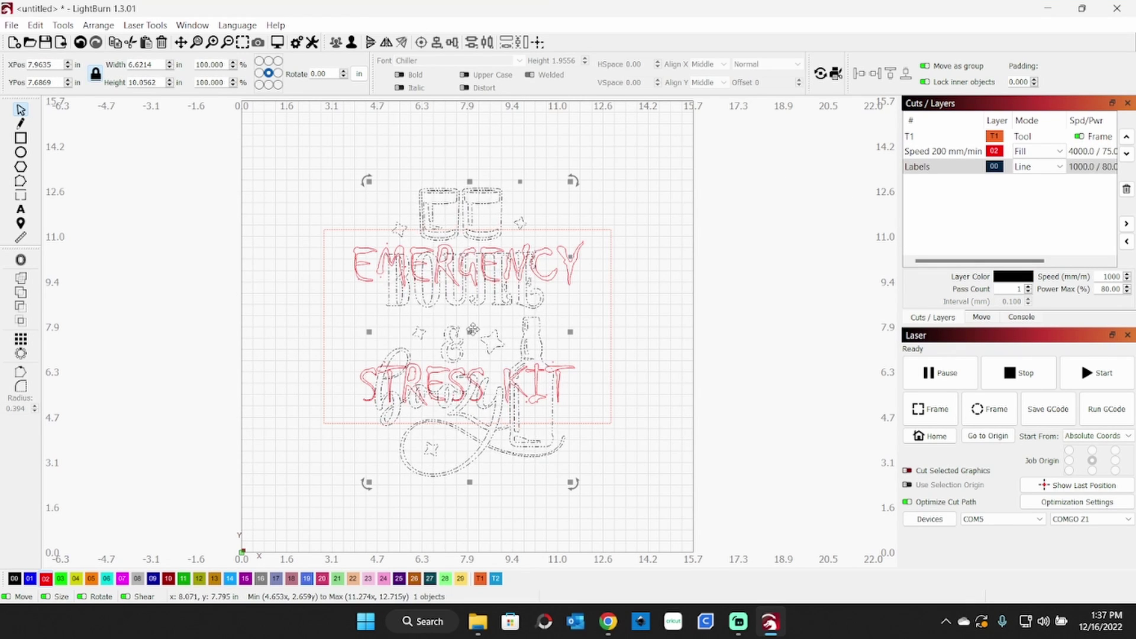
- Ungroup the Boozy design and place its grouped glasses between EMERGENCY and STRESS KIT
left_click_drag(485, 340, 782, 318)
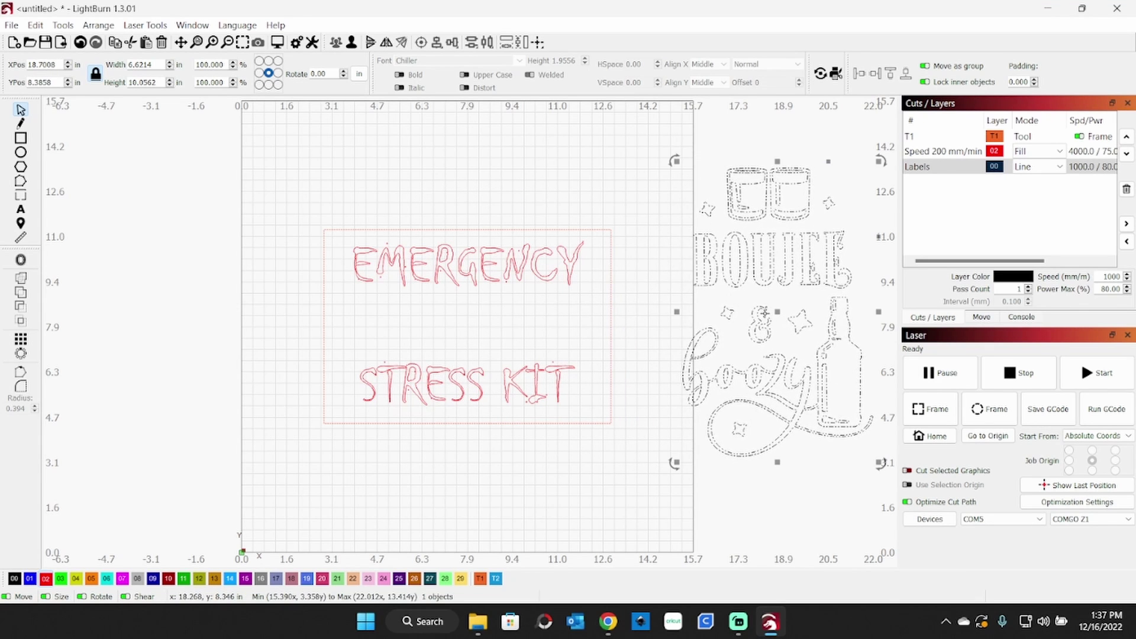
left_click(353, 43)
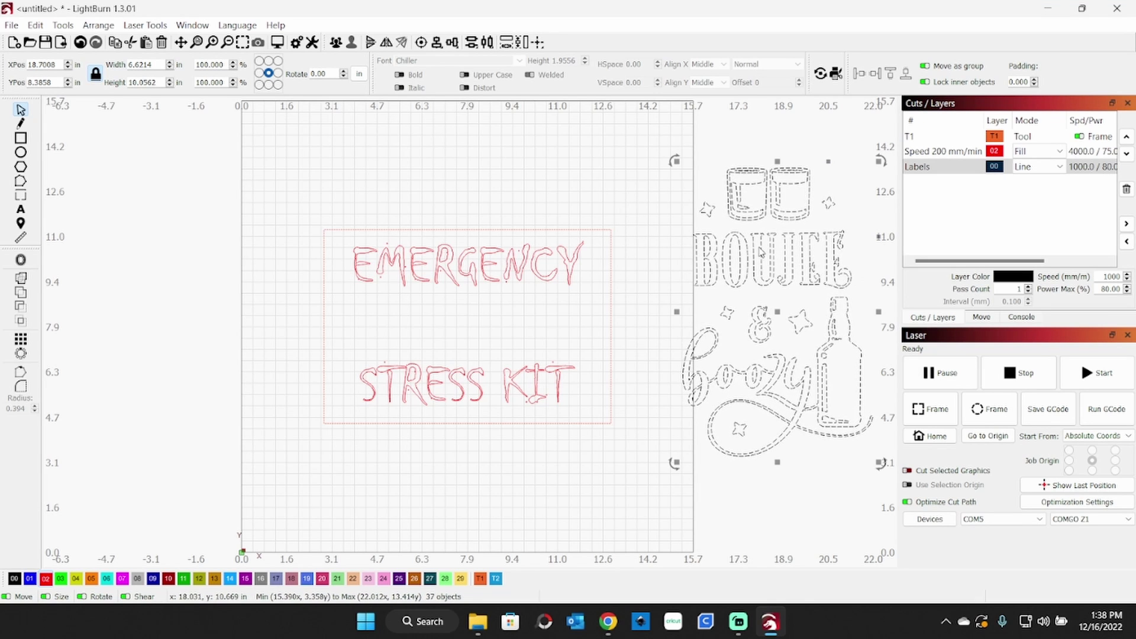
left_click(716, 156)
left_click_drag(719, 155, 818, 227)
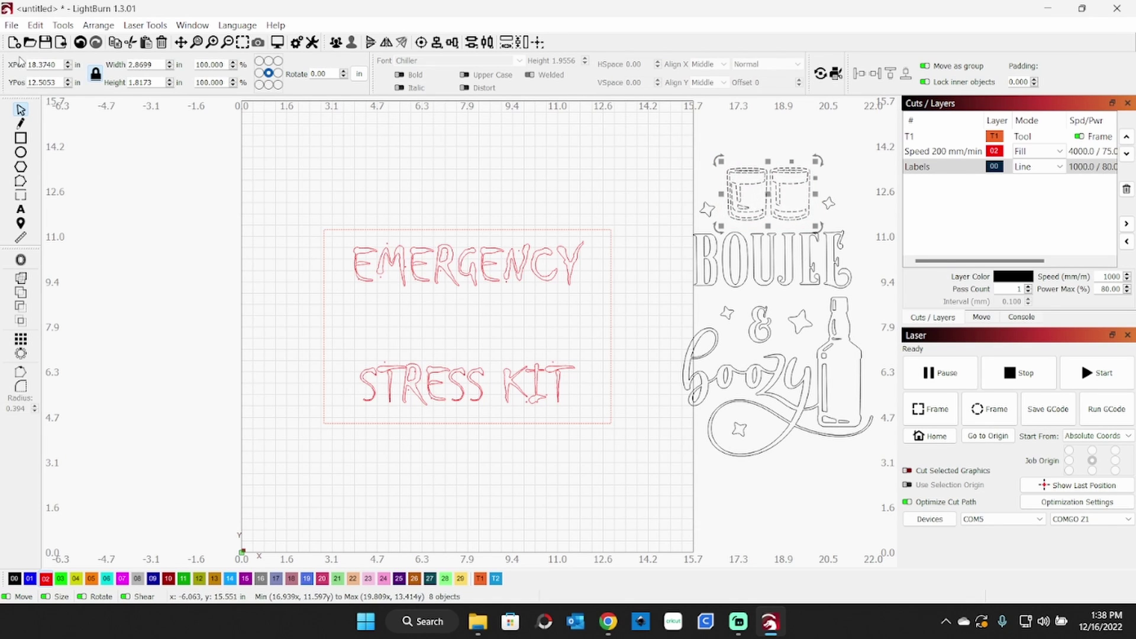
left_click(327, 44)
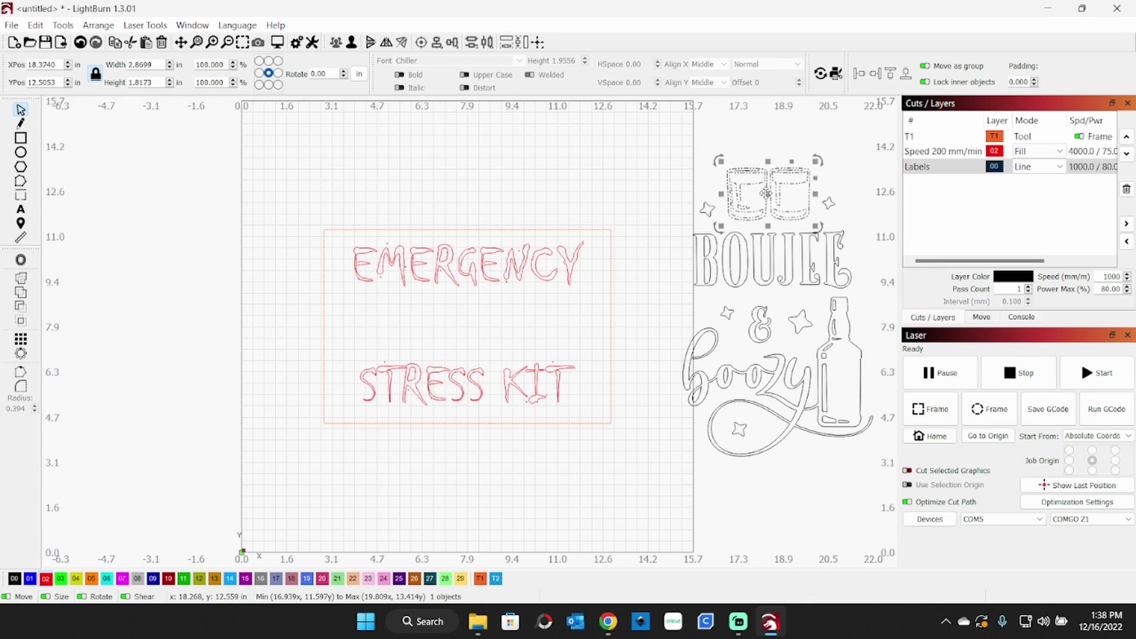
left_click_drag(738, 195, 348, 336)
left_click(819, 378)
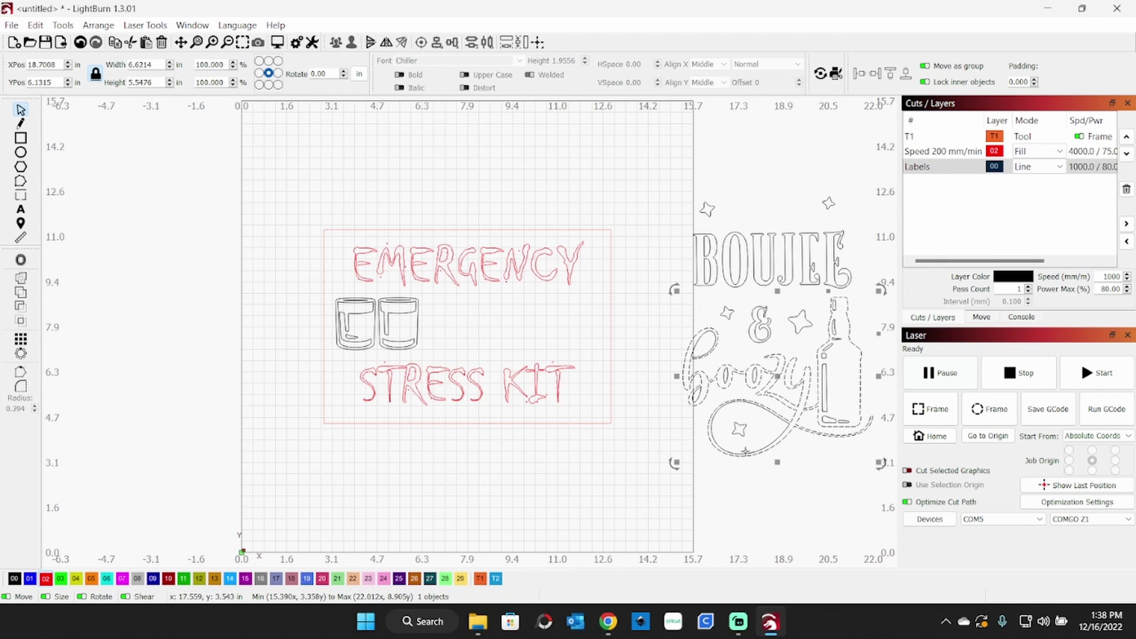
- Delete the leftover BOUJEE lettering, ampersand and stars
left_click(740, 458)
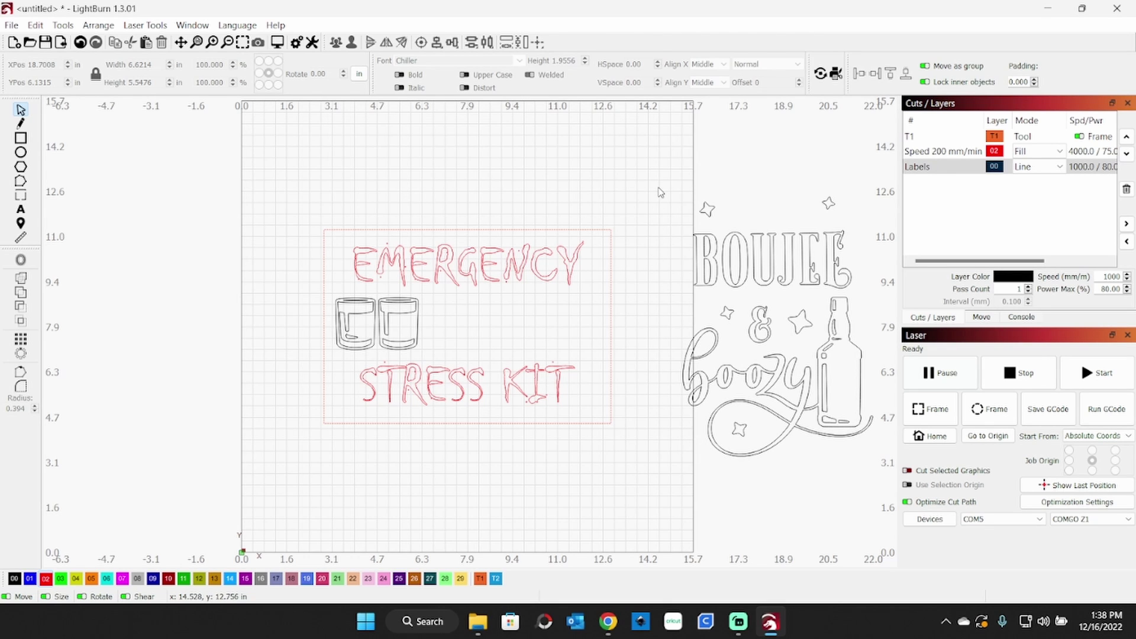
left_click_drag(661, 193, 897, 460)
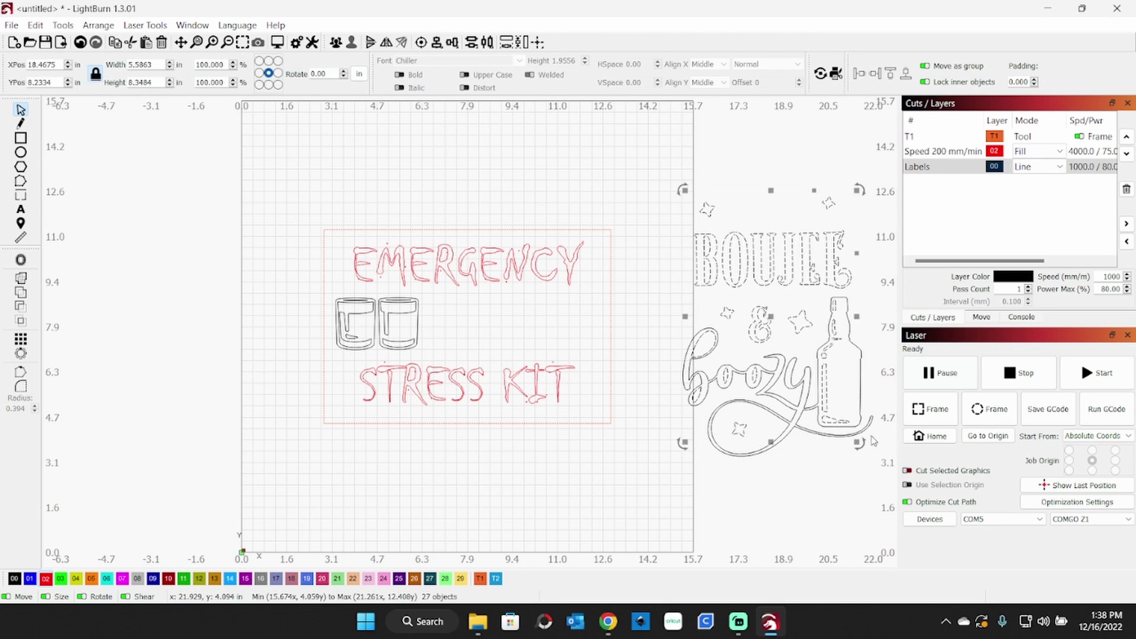
key("Delete")
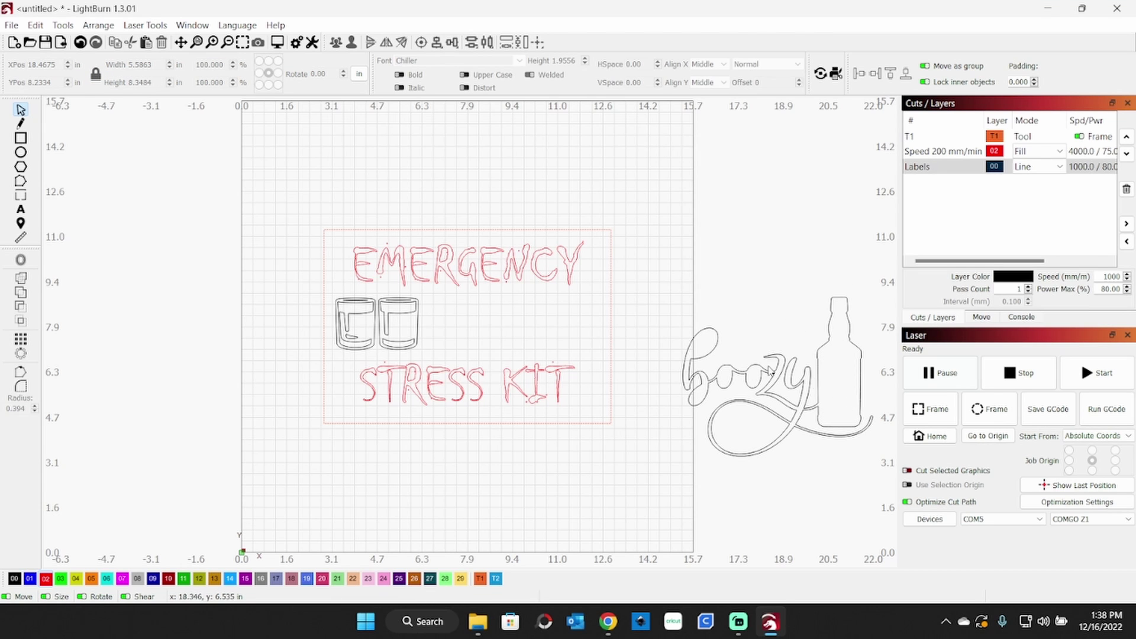
- Ungroup the Alcohol design and drag its wine glass onto the layout near the glasses
left_click_drag(661, 296, 698, 451)
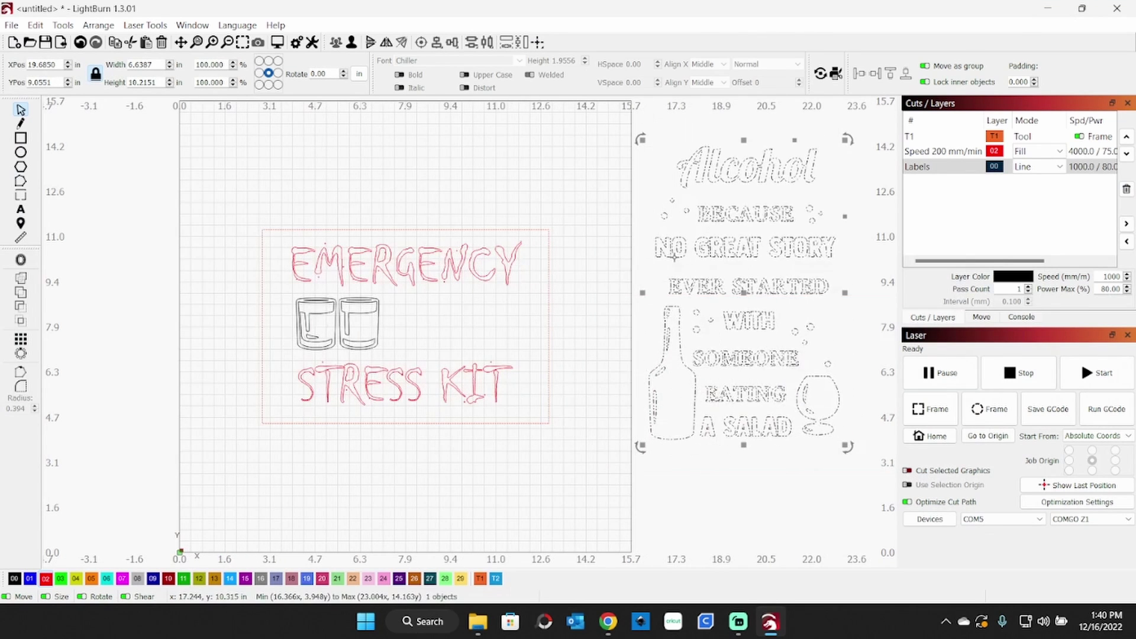
left_click(350, 41)
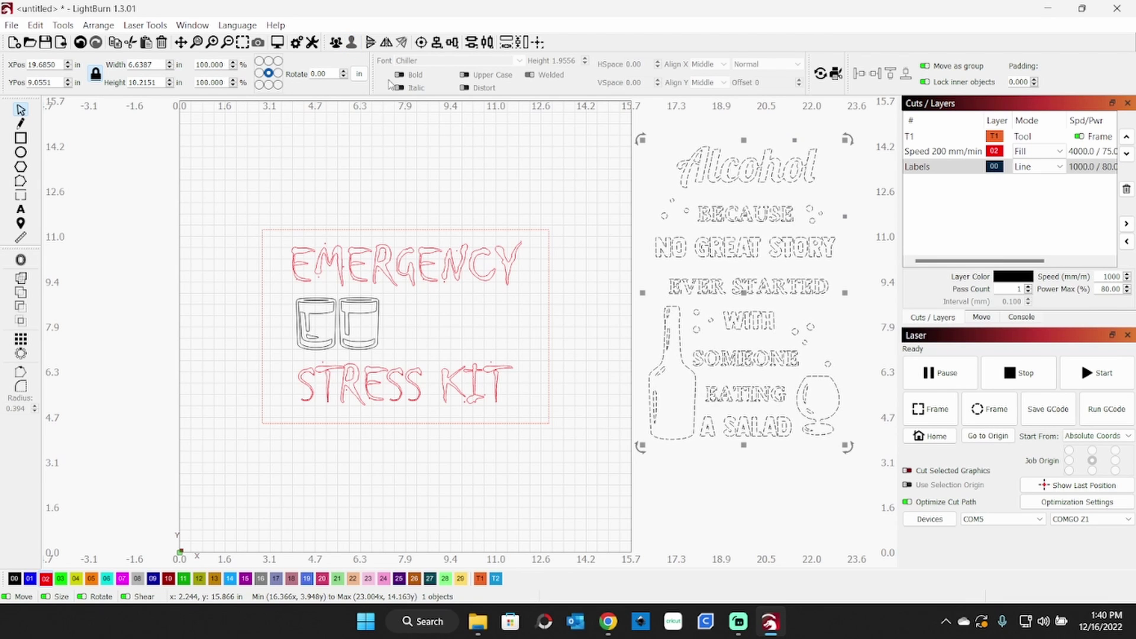
left_click(669, 406)
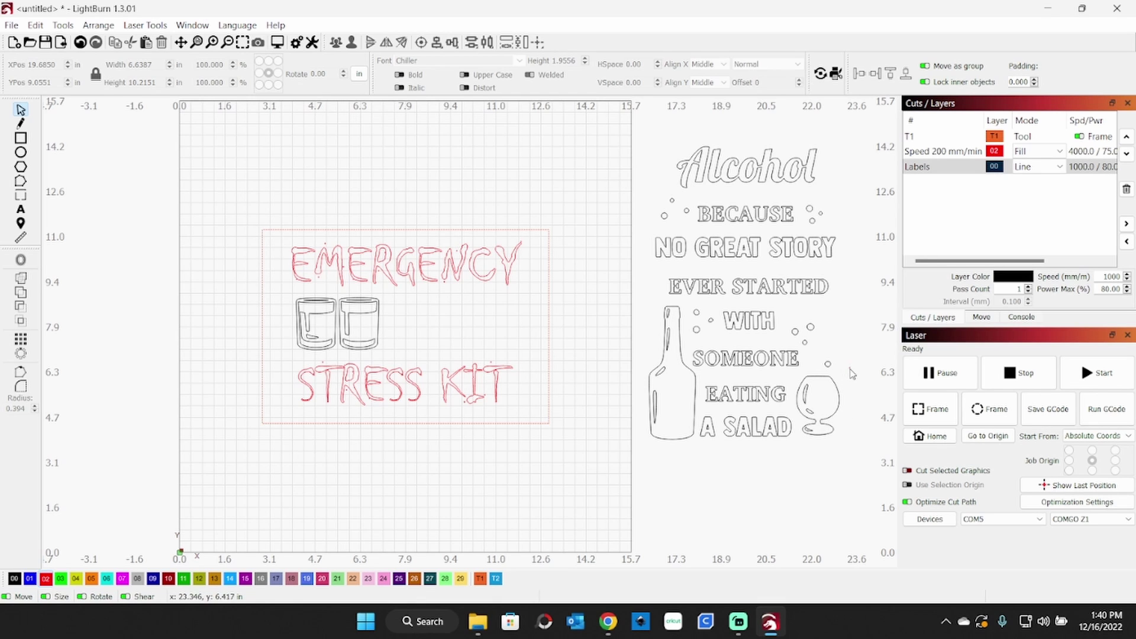
left_click_drag(841, 434, 795, 441)
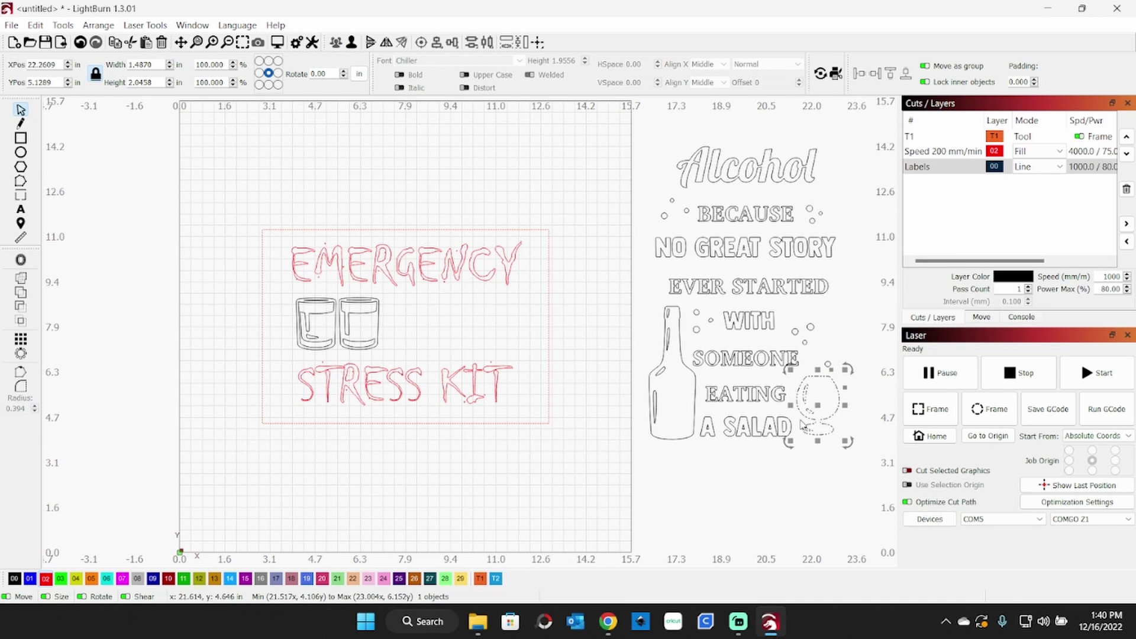
left_click_drag(806, 405, 495, 329)
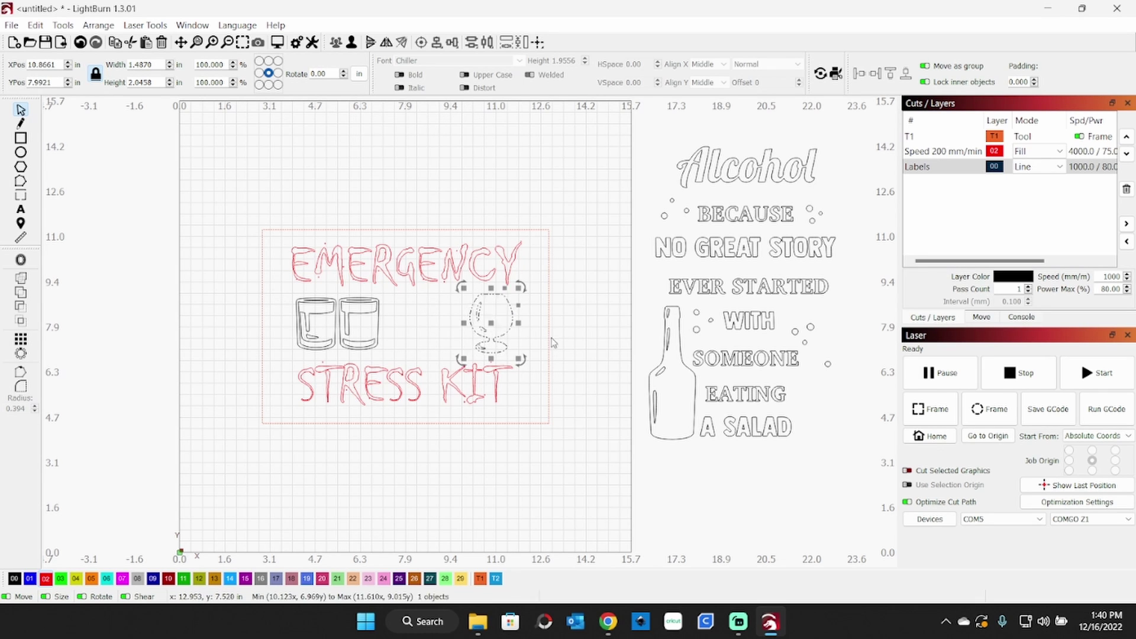
- Drop the wine glass right of the glasses and move the bottle beside the frame
left_click(618, 355)
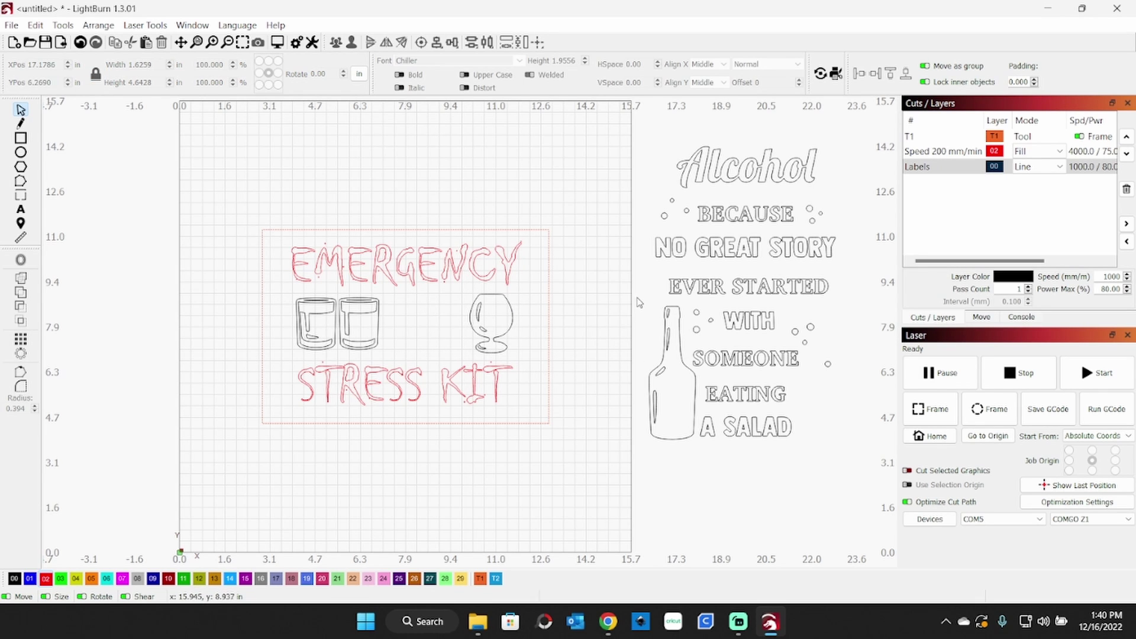
left_click_drag(637, 297, 703, 454)
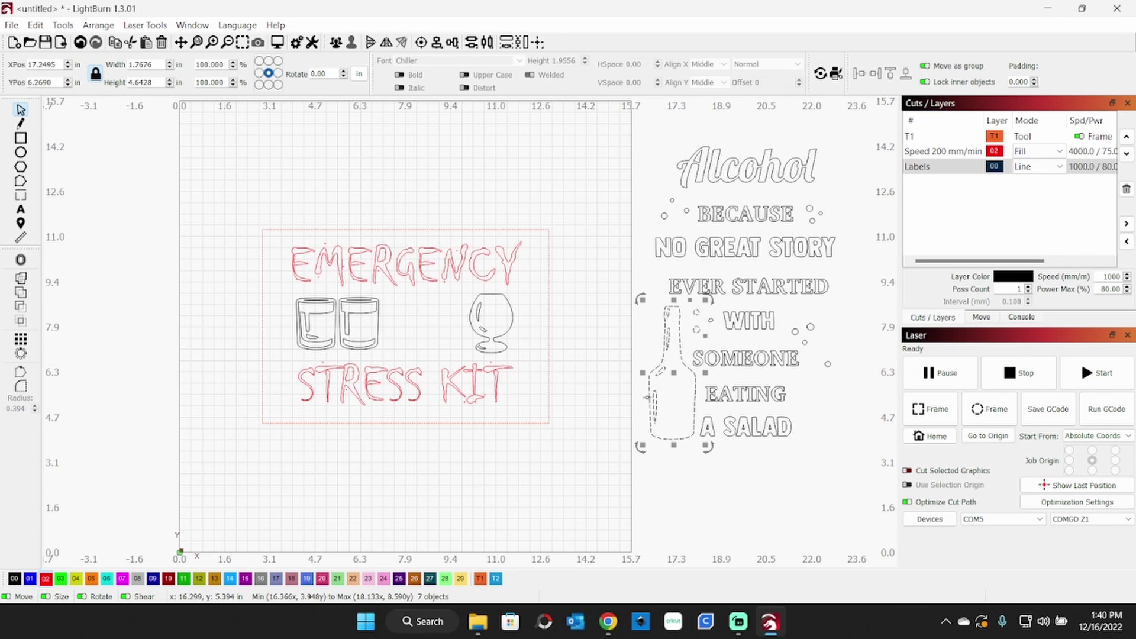
left_click_drag(675, 380, 588, 402)
- Delete the stray dots near the bottle and reselect only the bottle pieces
left_click(609, 333)
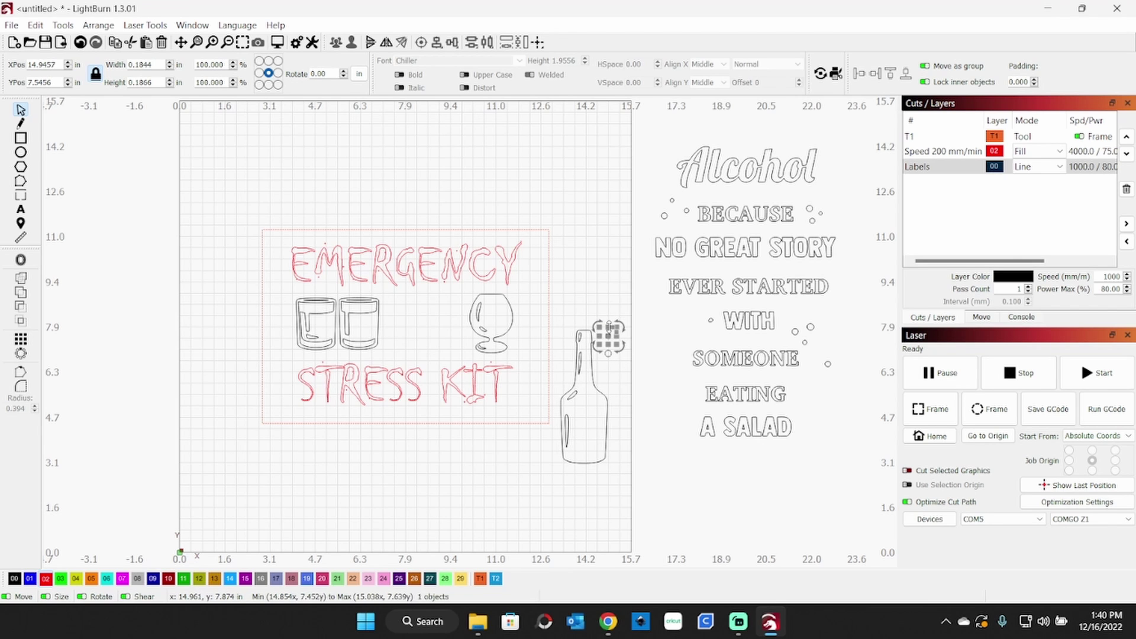
key("Delete")
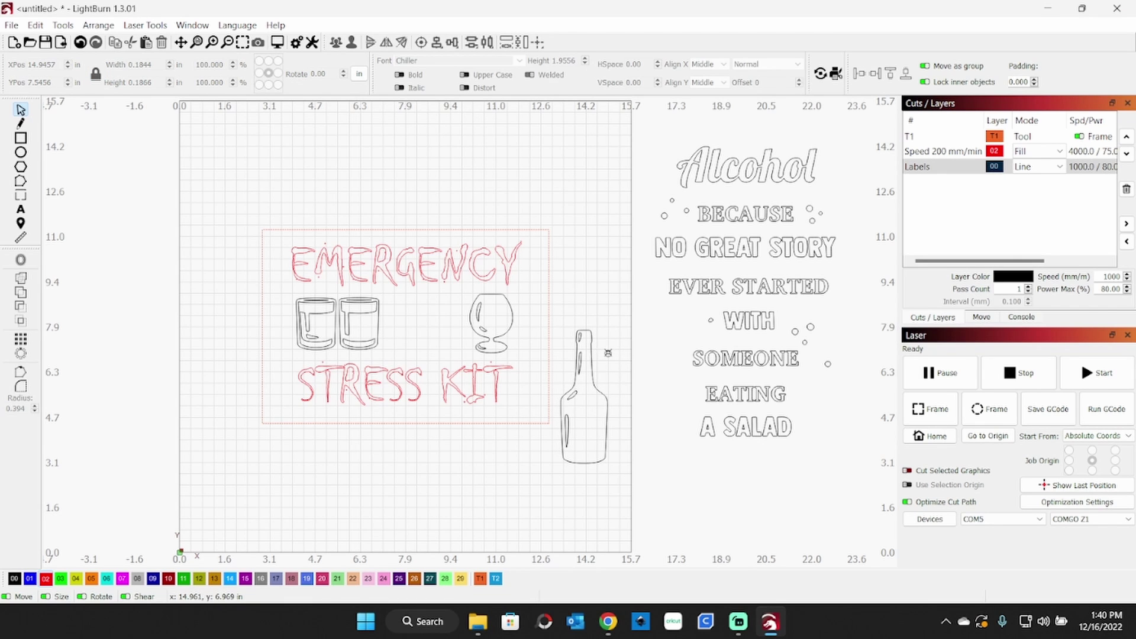
left_click(608, 352)
left_click_drag(617, 320, 547, 485)
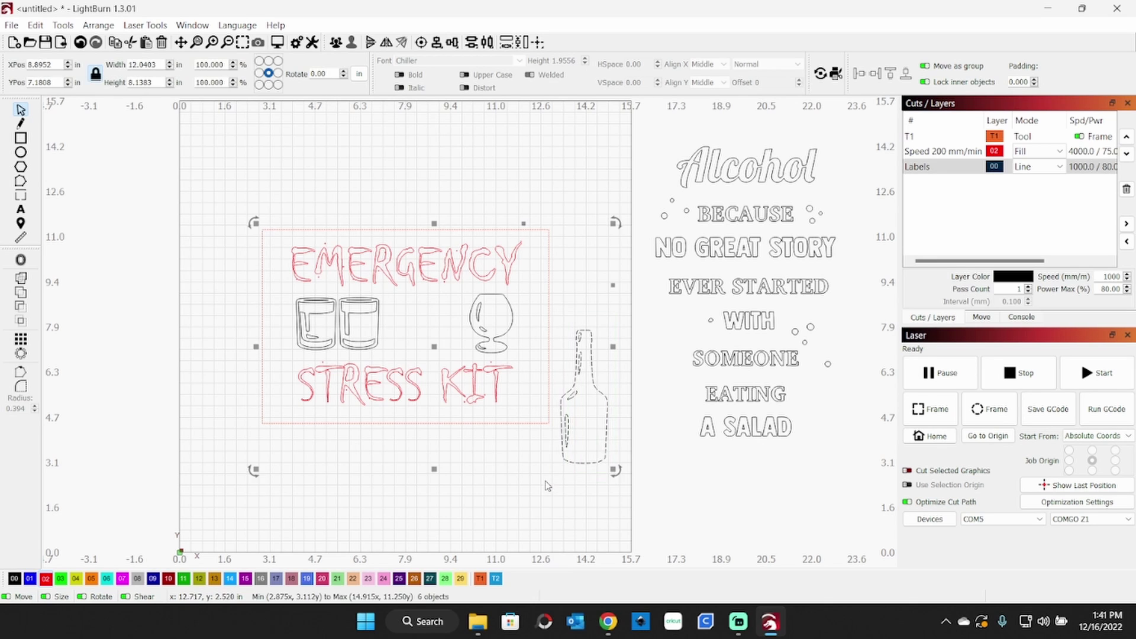
left_click(548, 422, "ctrl")
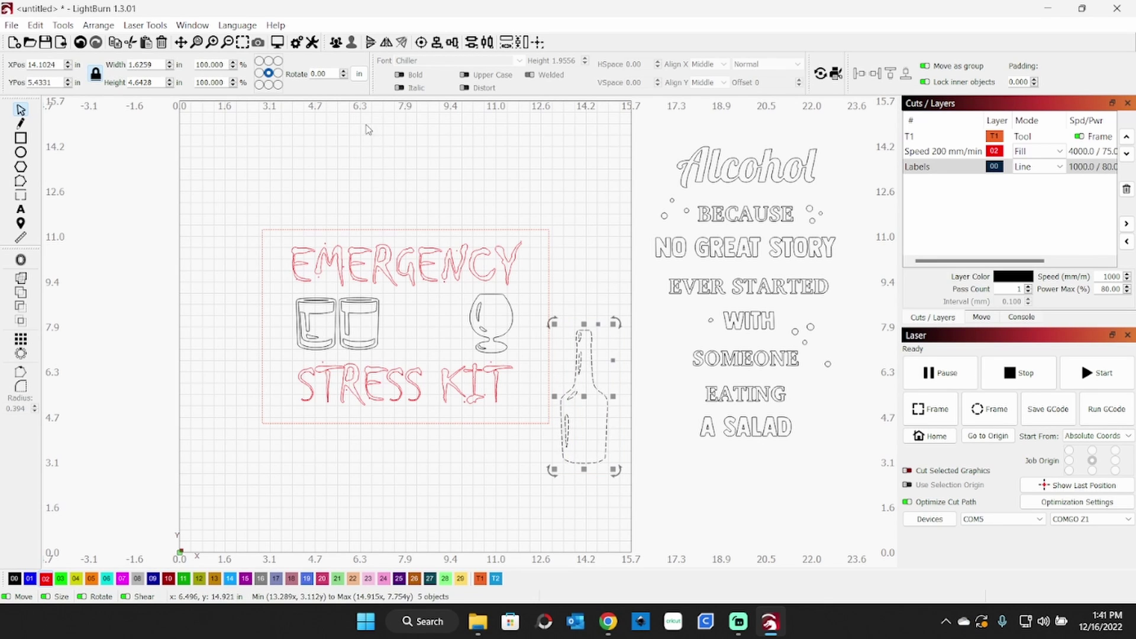
- Group the bottle, resize it to 2.5 in tall, and place it between the glasses and wine glass
left_click(336, 43)
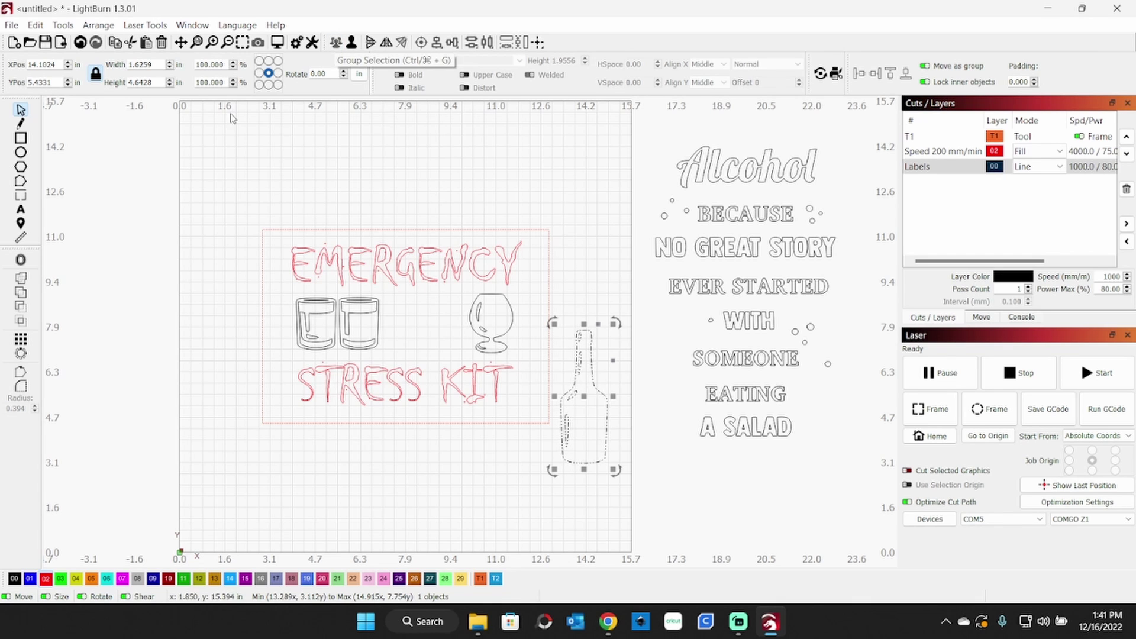
double_click(160, 82)
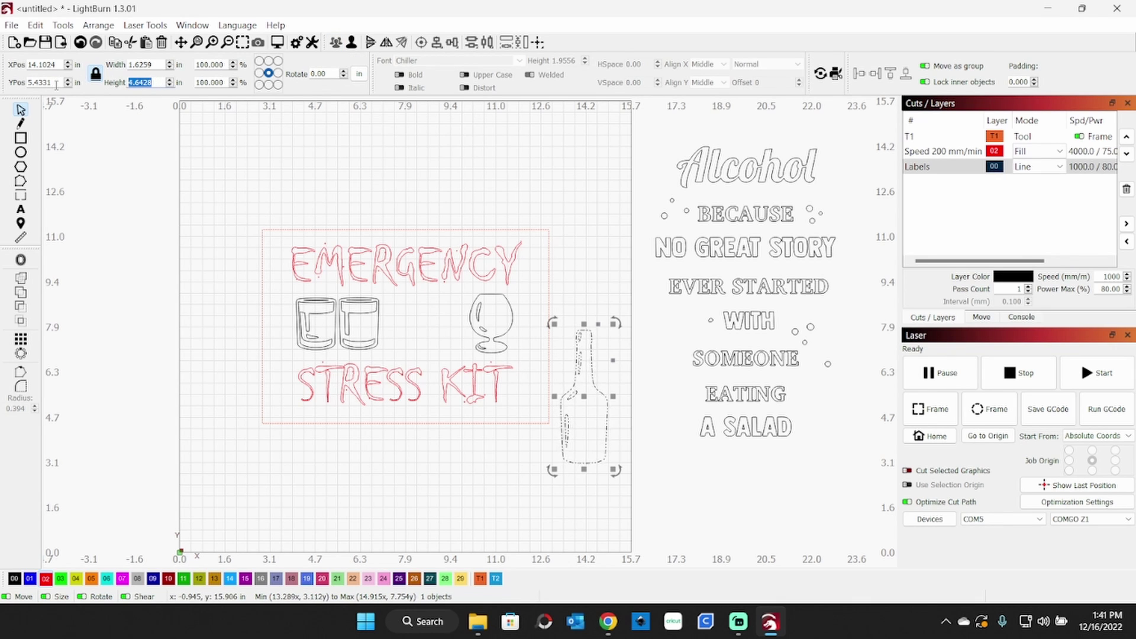
type("2.5")
key("Return")
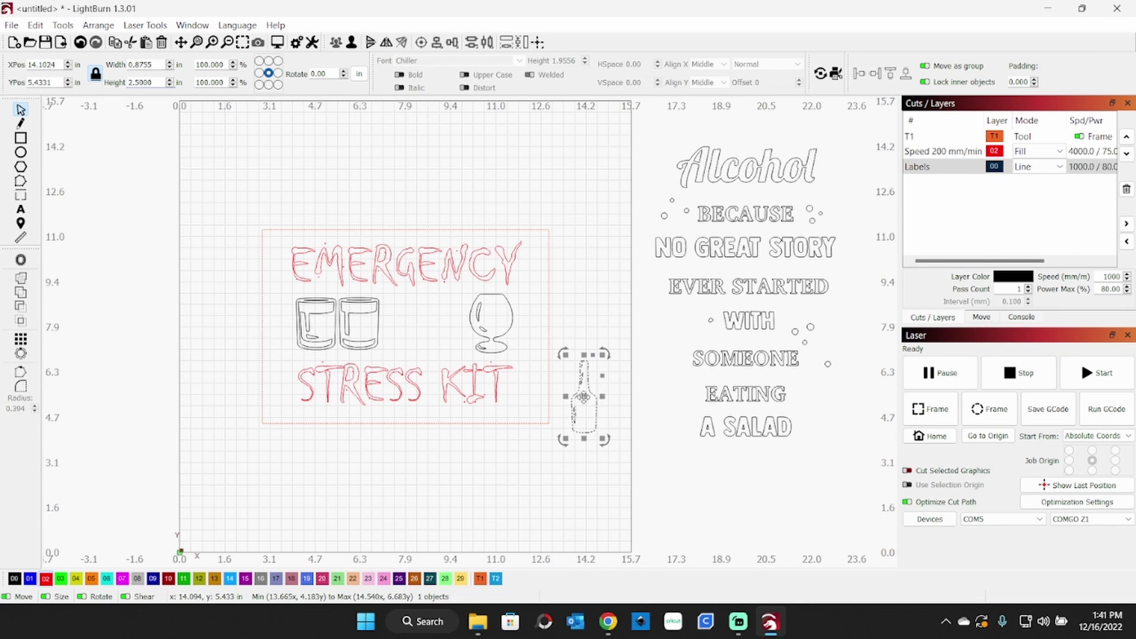
left_click_drag(584, 401, 424, 328)
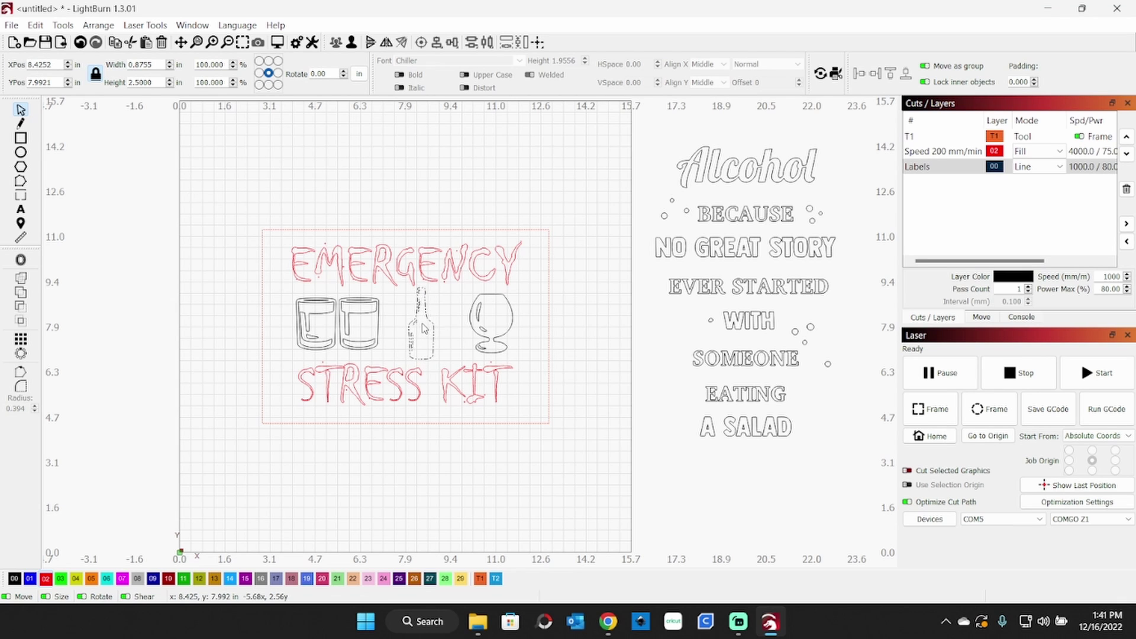
- Nudge STRESS KIT slightly lower
left_click(392, 383)
key("Down")
key("Down")
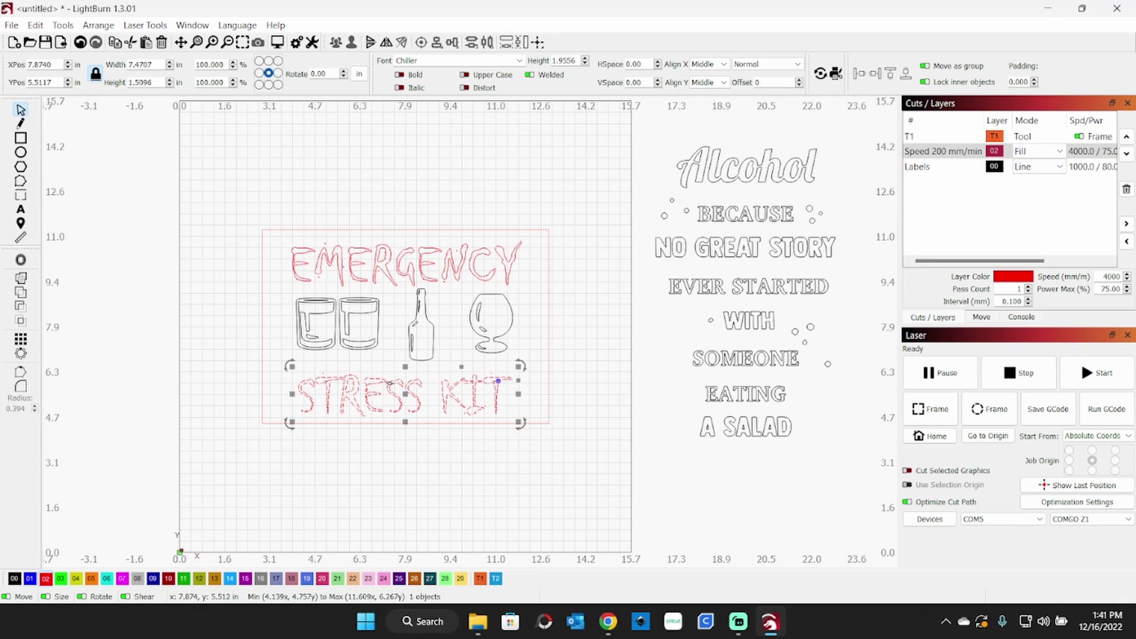
left_click(400, 271)
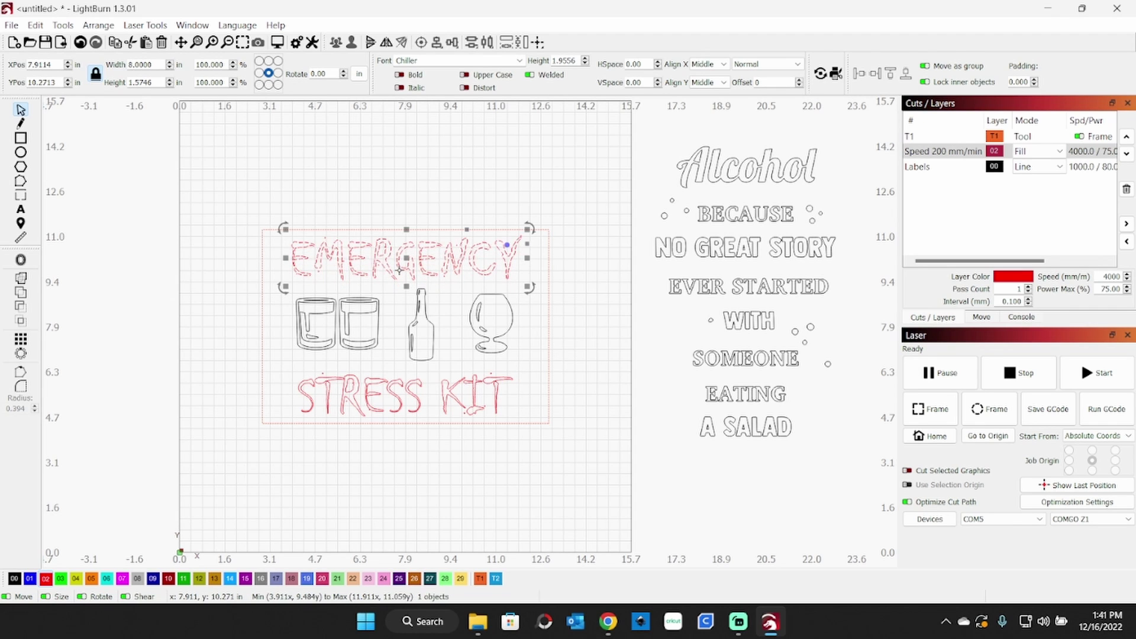
left_click(279, 312)
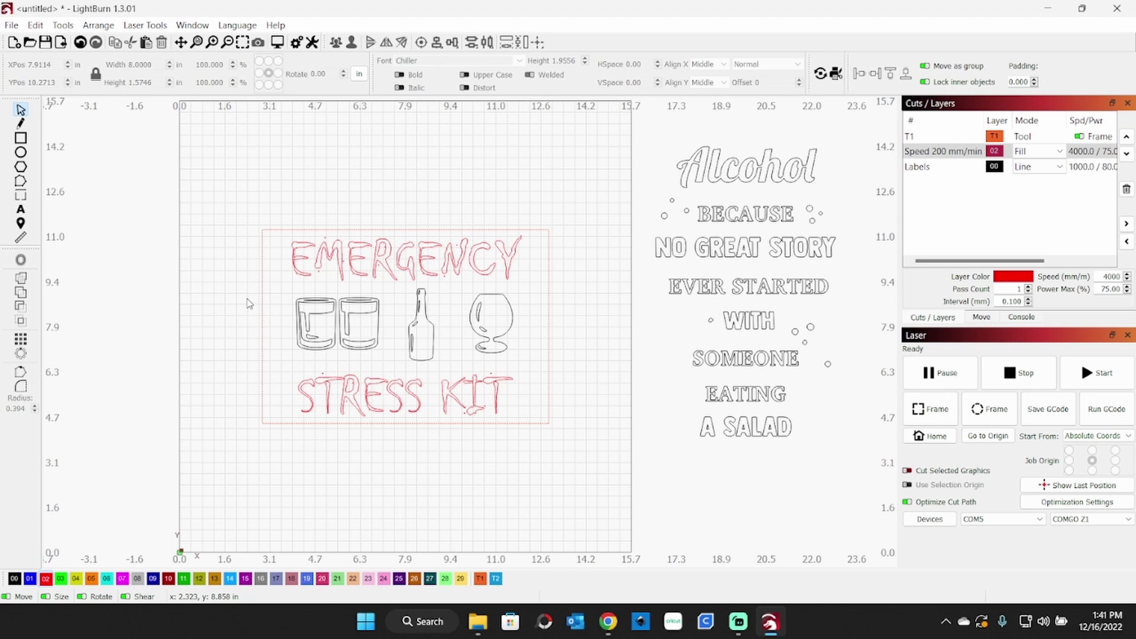
- Put the glasses, bottle and wine glass on layer 02 and delete the Alcohol quote text
left_click_drag(248, 289, 550, 370)
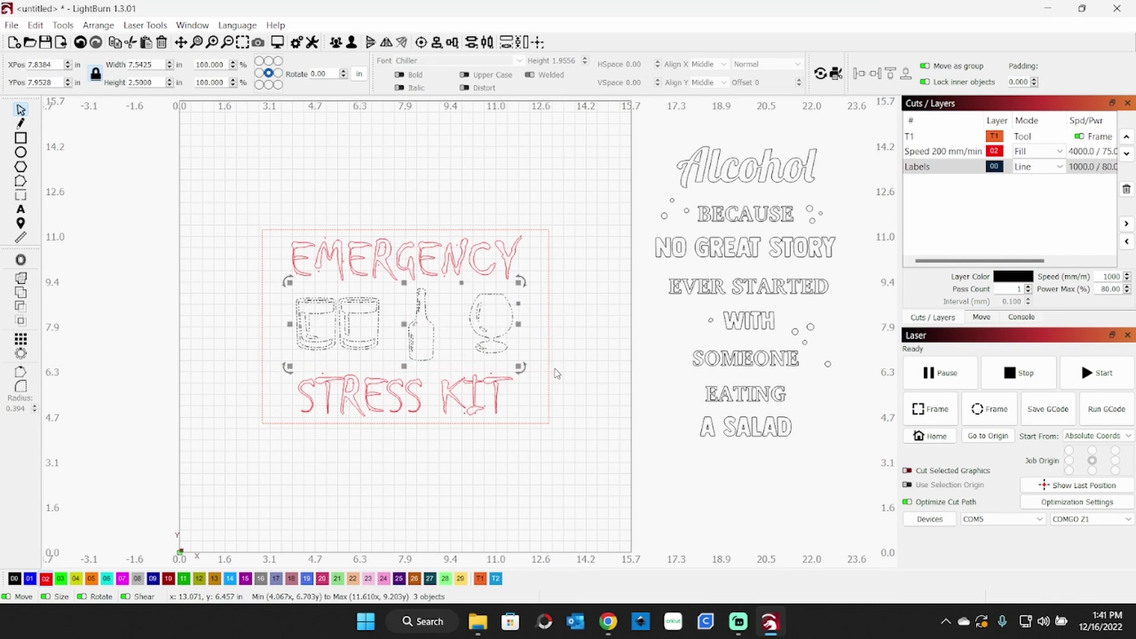
left_click(45, 578)
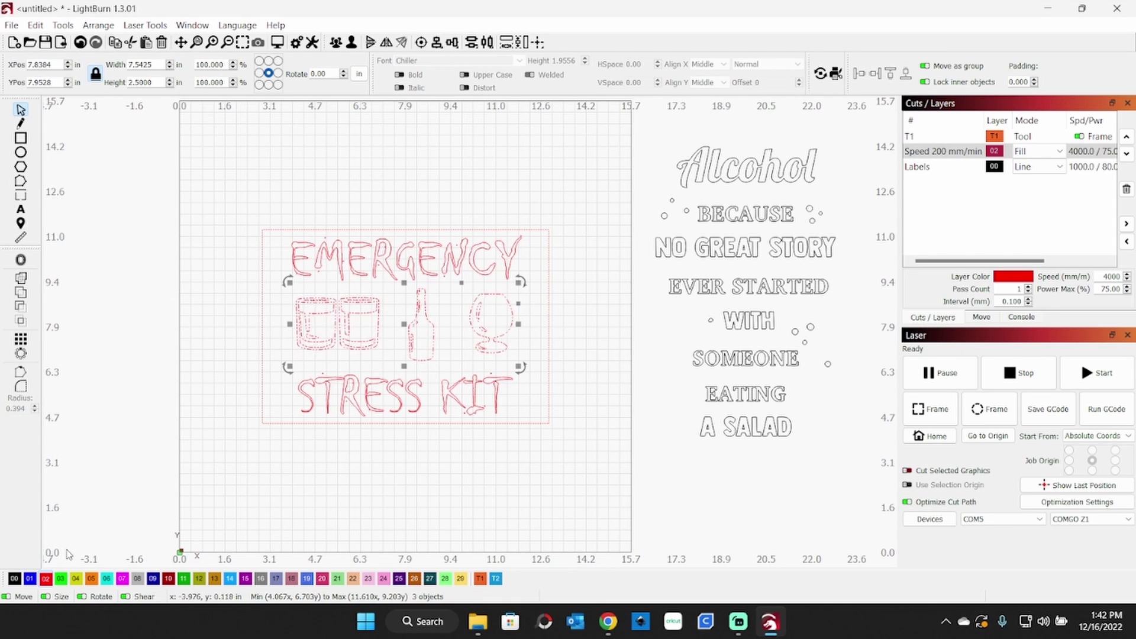
left_click_drag(636, 123, 875, 497)
key("Delete")
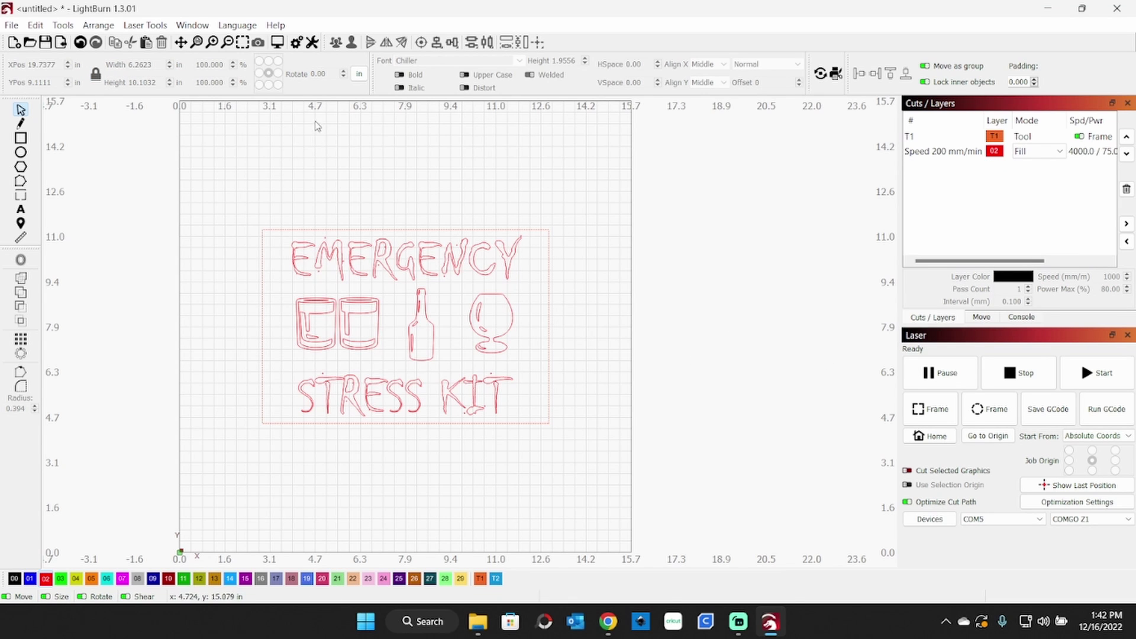
left_click(277, 42)
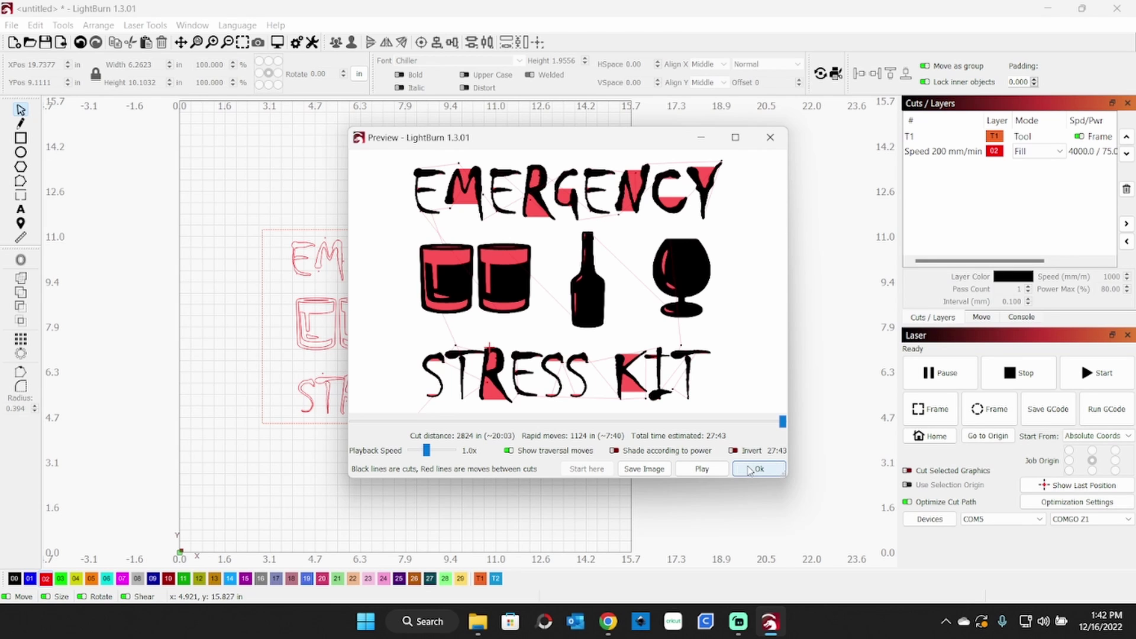
- Switch layer 02 to Offset Fill and check the result in the job preview
left_click(749, 470)
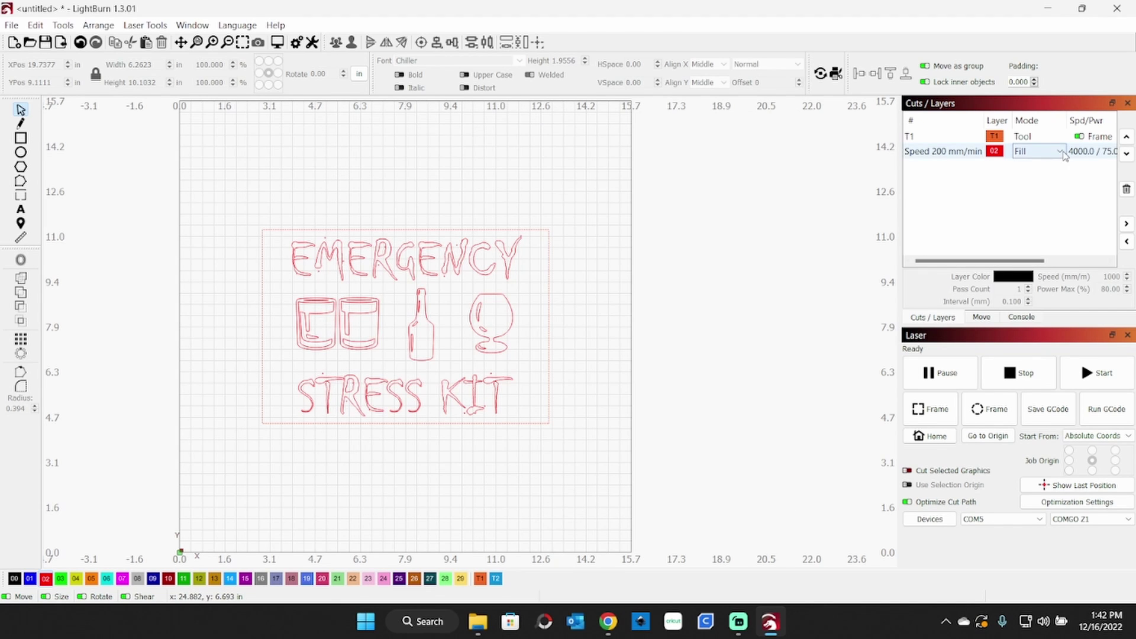
left_click(1059, 151)
left_click(1035, 187)
left_click(277, 42)
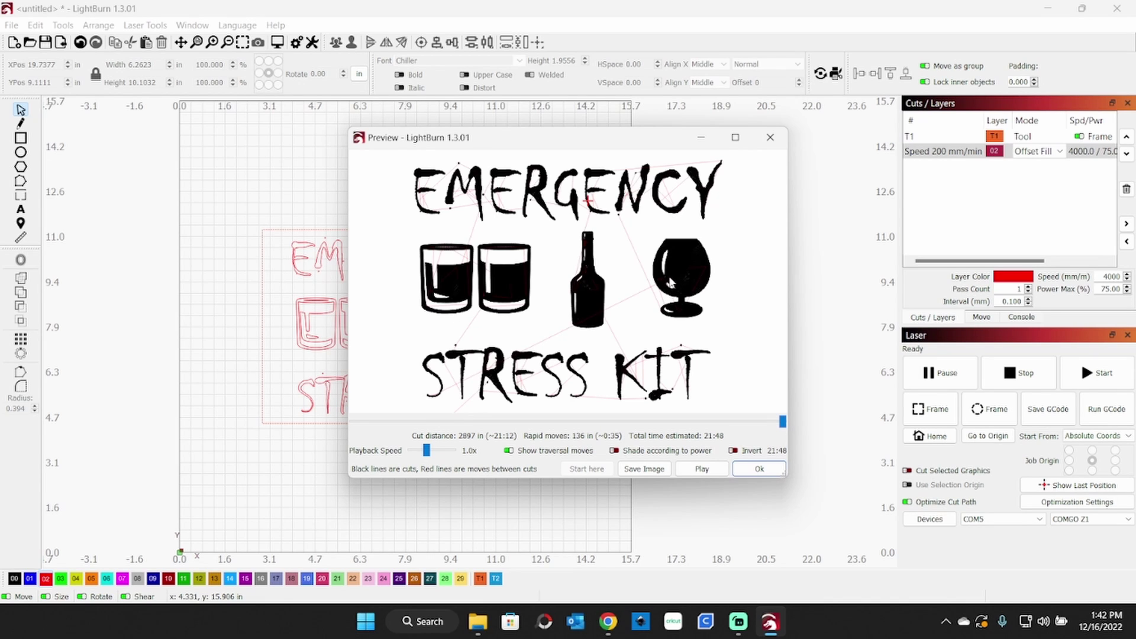
key("Escape")
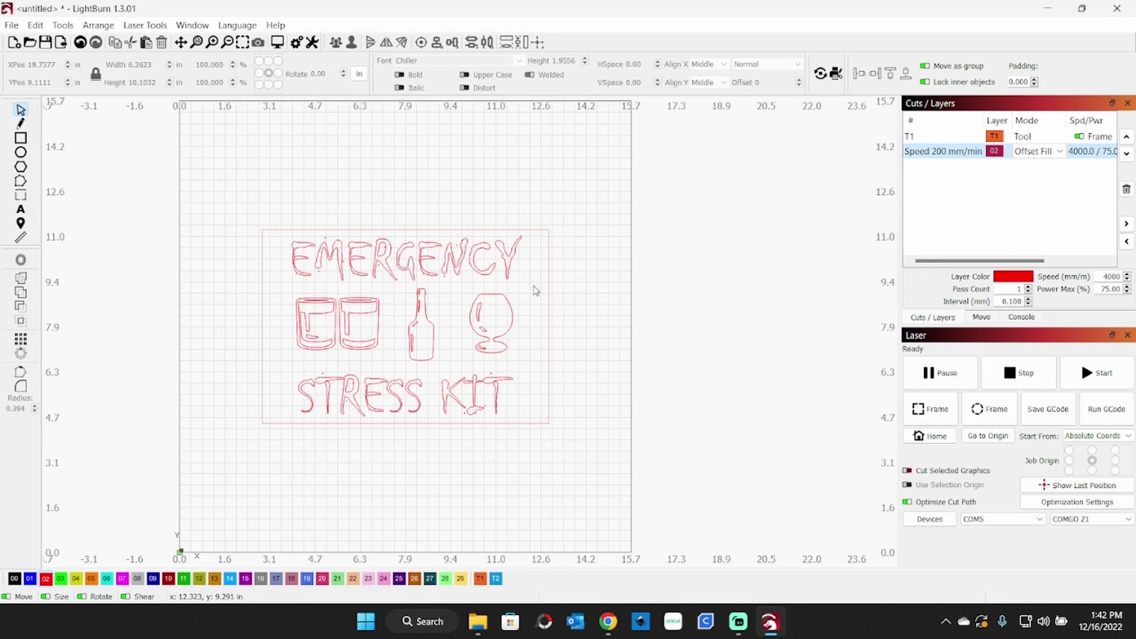
left_click(513, 309)
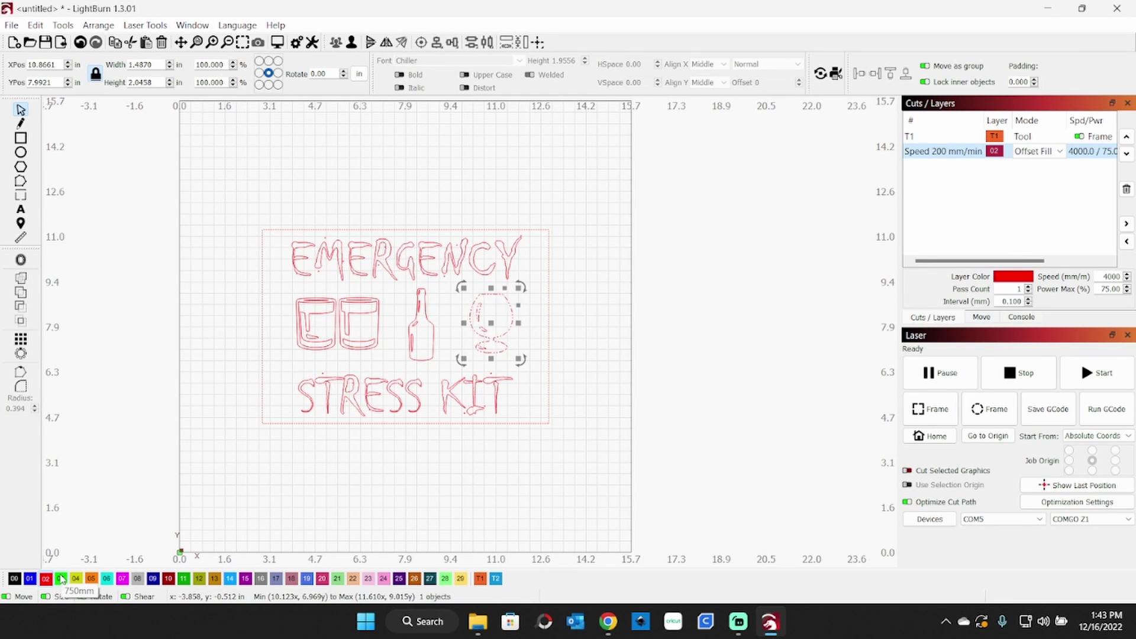
- Move the goblet onto new green layer 03, set to Line mode at speed 4000
left_click(61, 578)
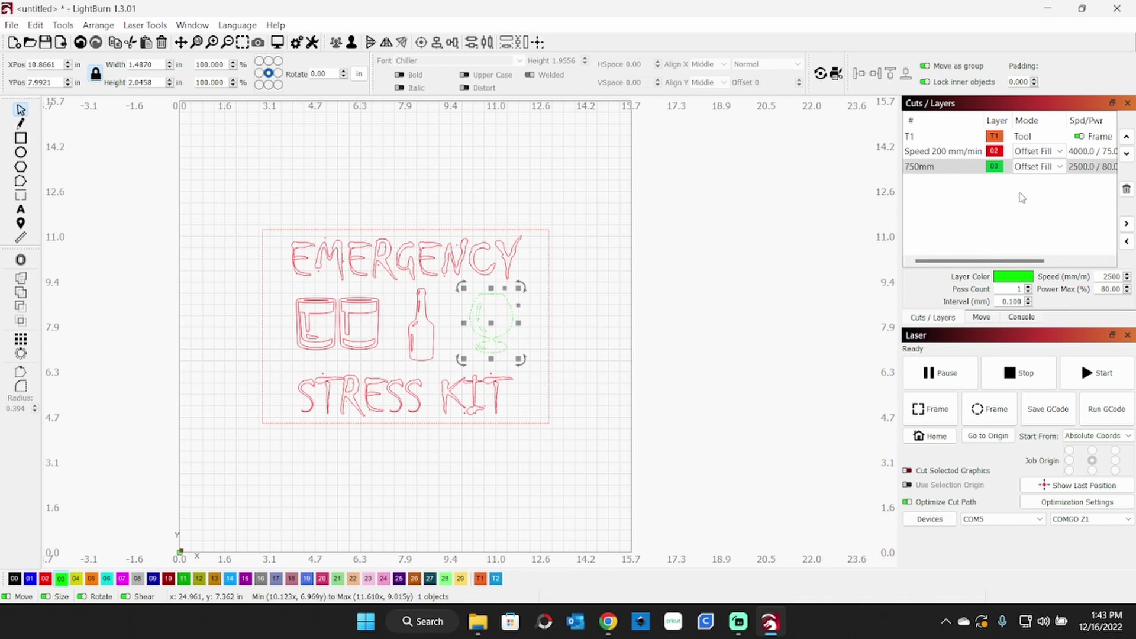
left_click(1035, 166)
left_click(1036, 167)
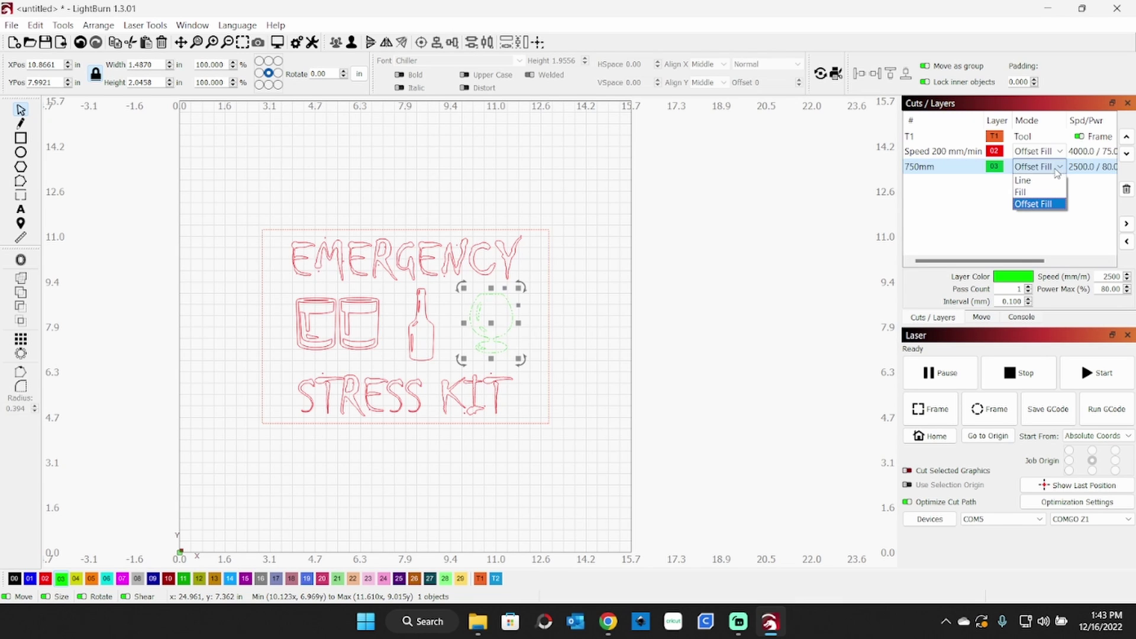
left_click(1023, 181)
double_click(1112, 276)
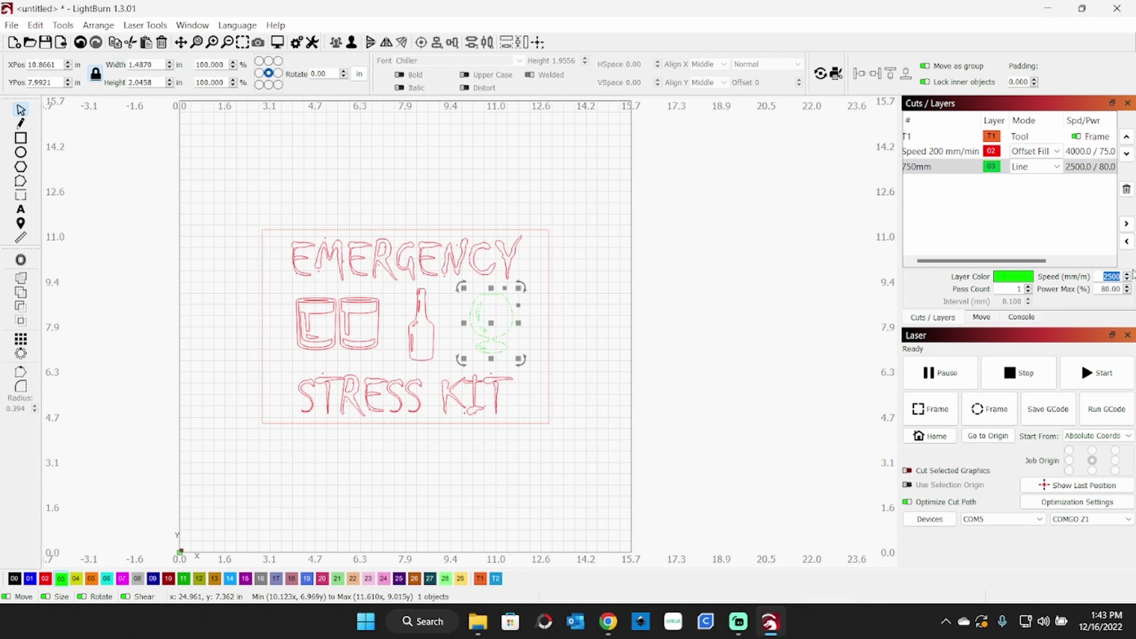
type("4000")
- Ungroup the goblet and return its small inner highlight to red layer 02
left_click(704, 317)
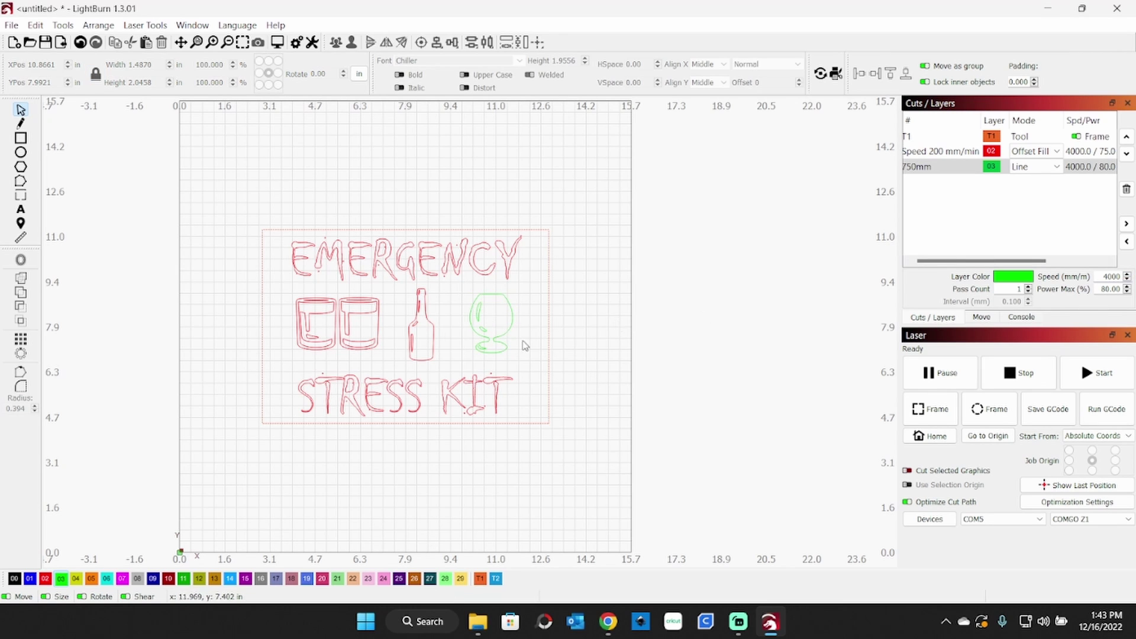
left_click(473, 306)
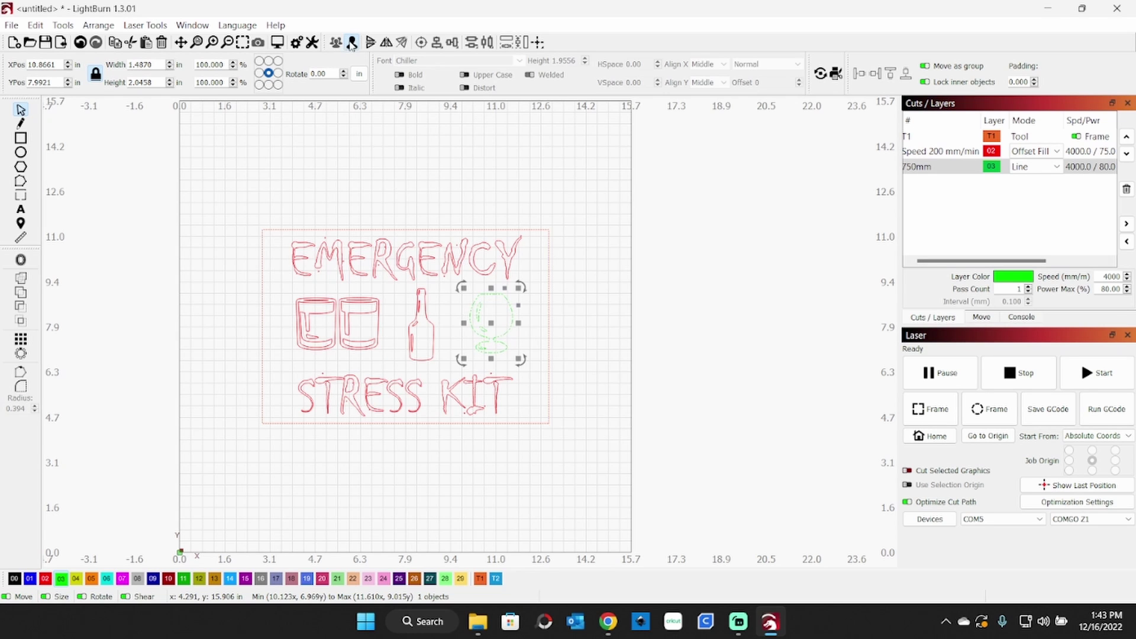
left_click(351, 42)
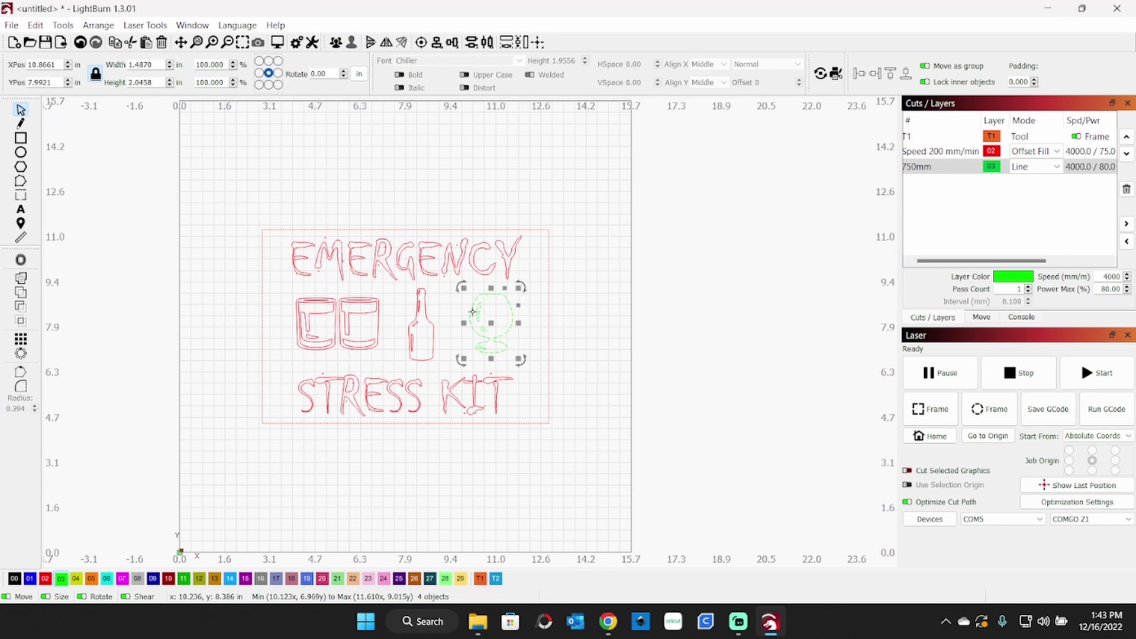
left_click(580, 291)
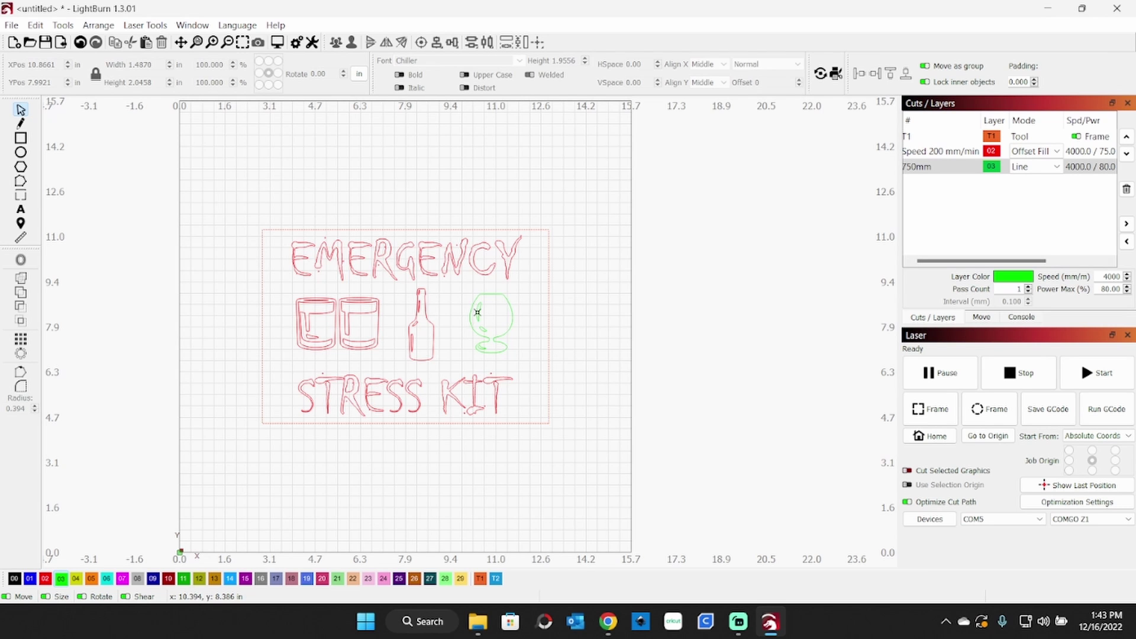
left_click(478, 313)
scroll(470, 316, "up", 6)
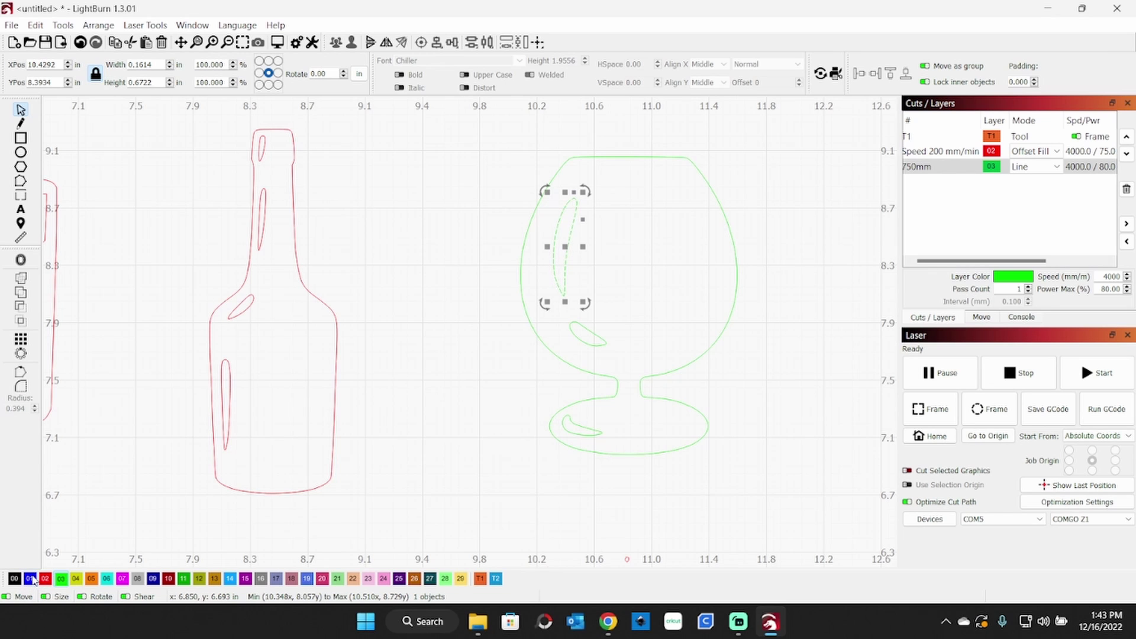
left_click(46, 579)
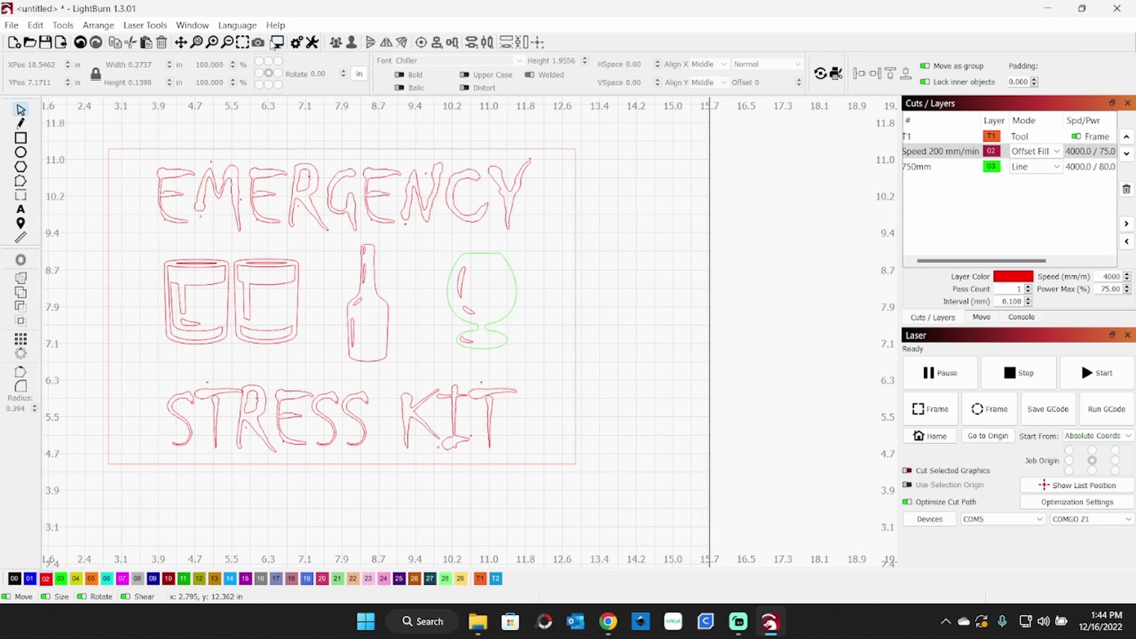
left_click(277, 42)
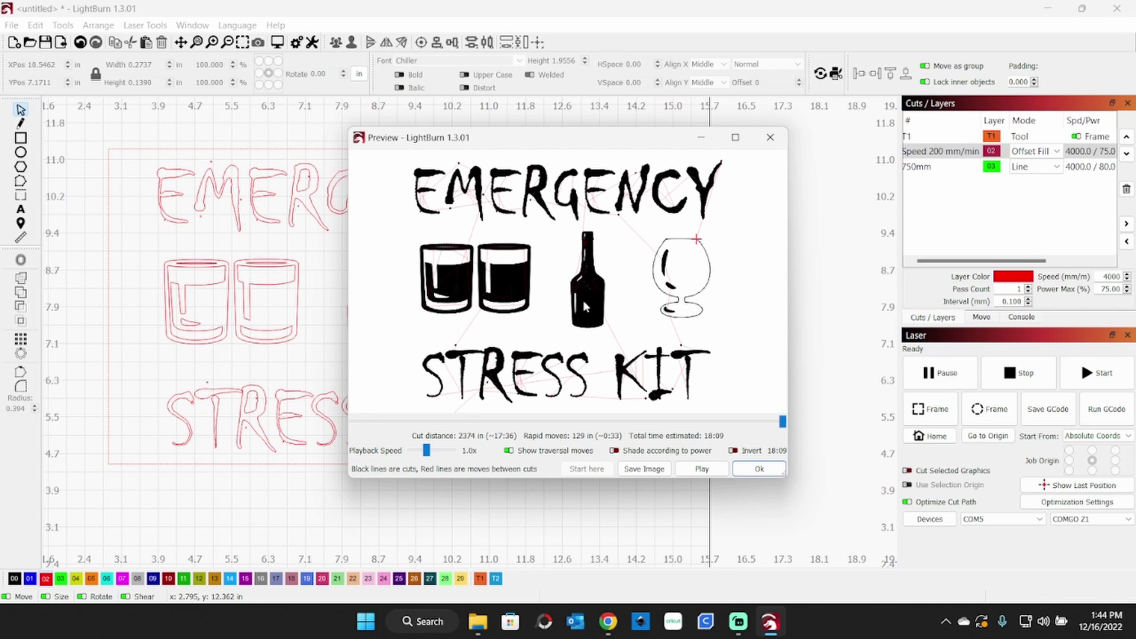
key("Escape")
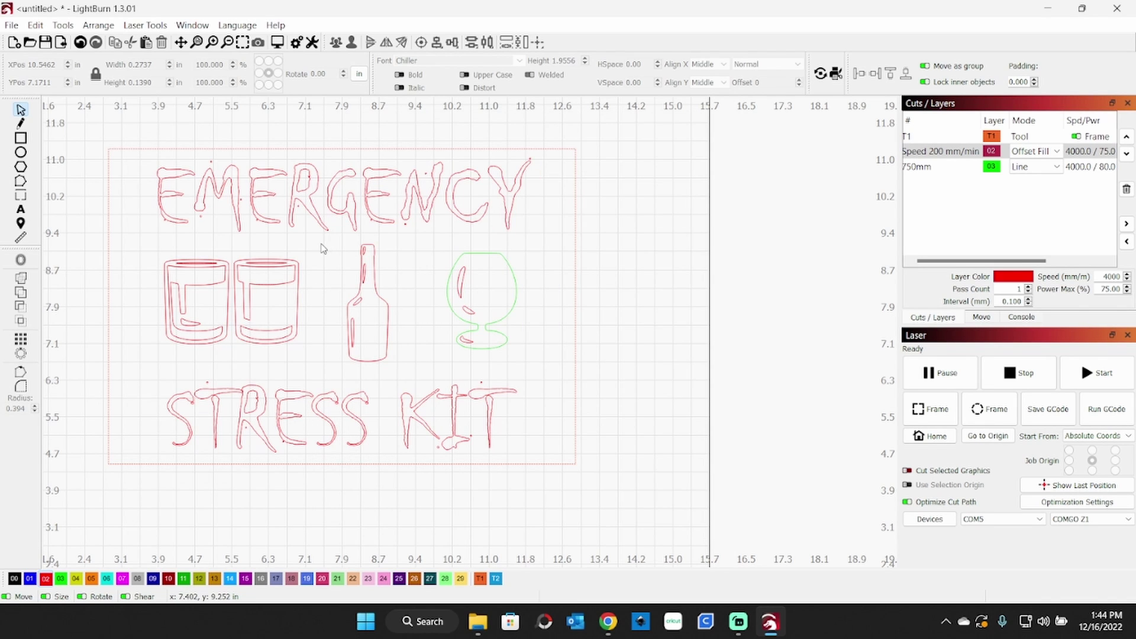
- Ungroup the bottle and put only its outer outline on green Line layer 03
left_click_drag(323, 246, 413, 379)
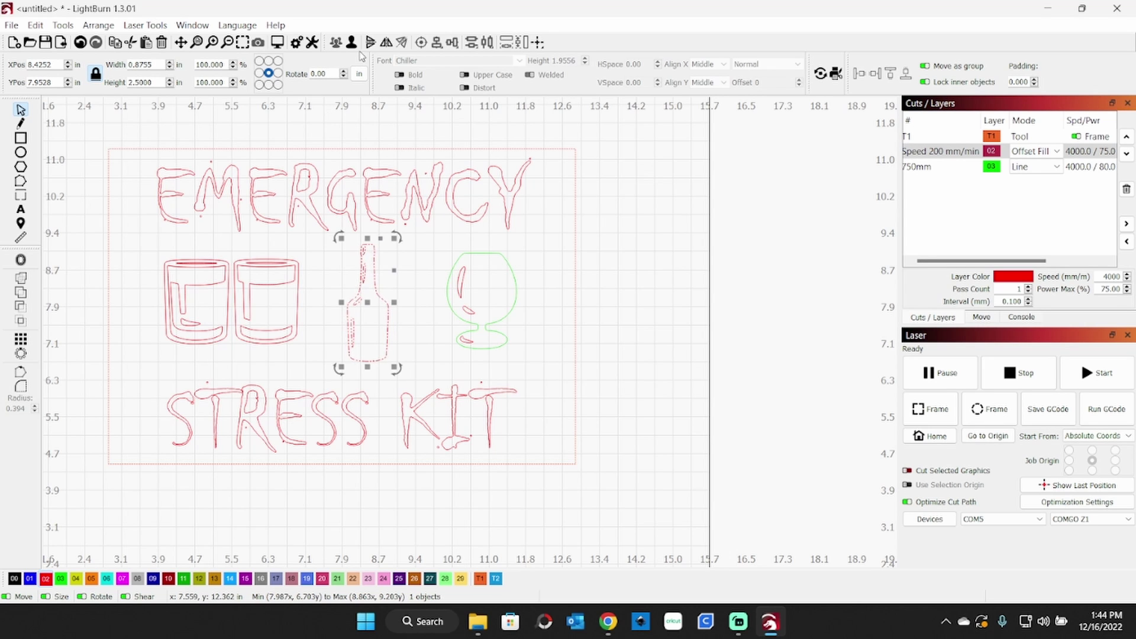
left_click(351, 42)
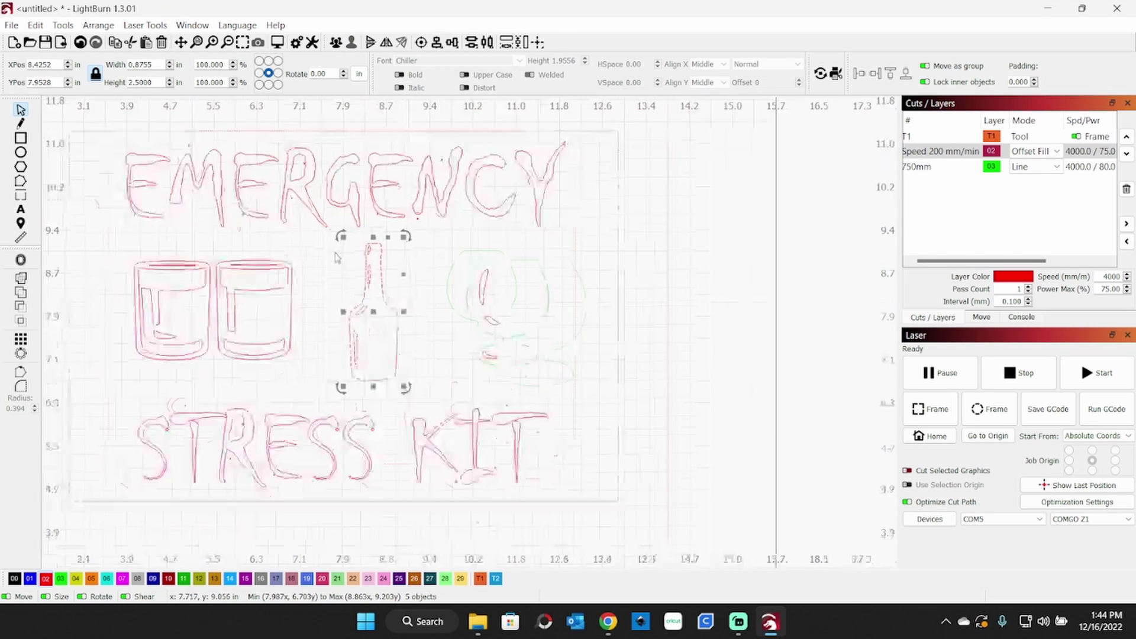
scroll(333, 256, "up", 5)
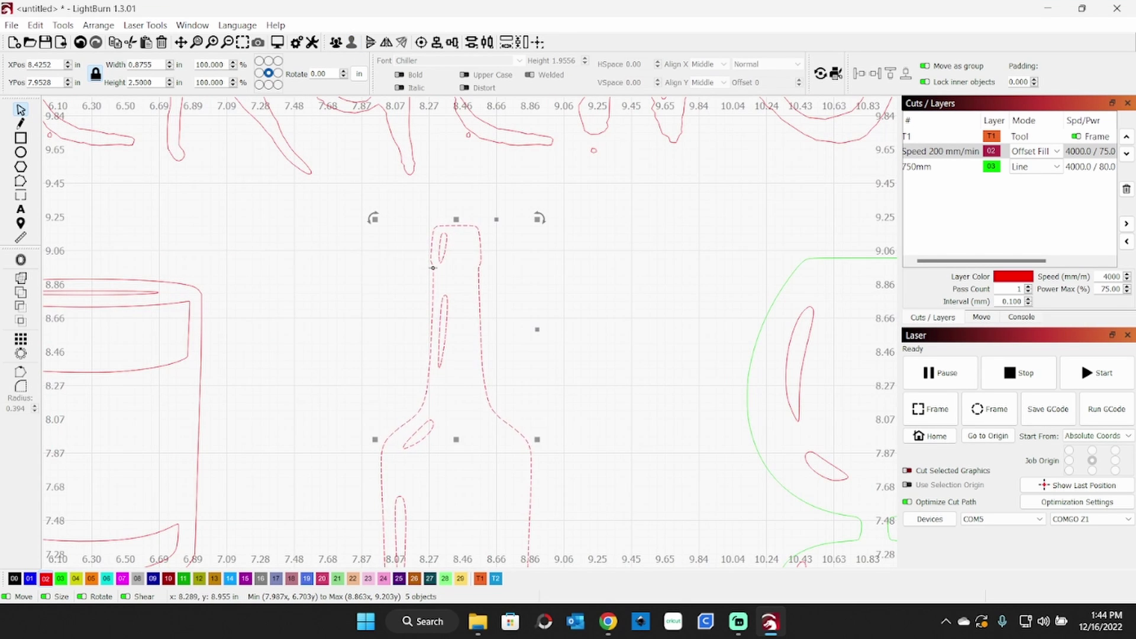
left_click(698, 329)
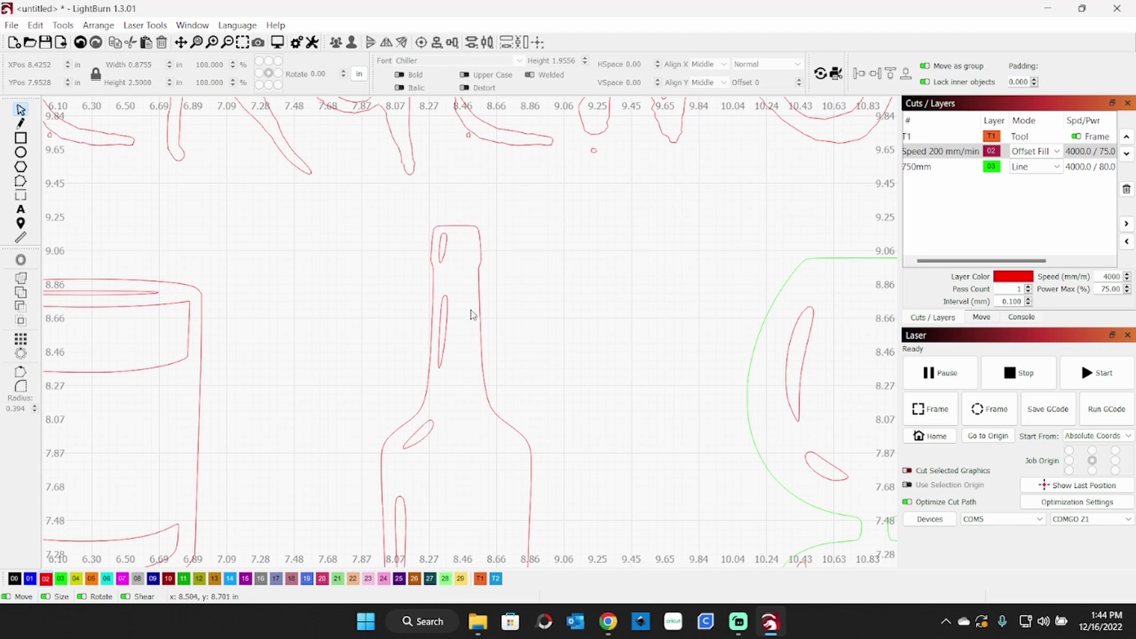
left_click(478, 300)
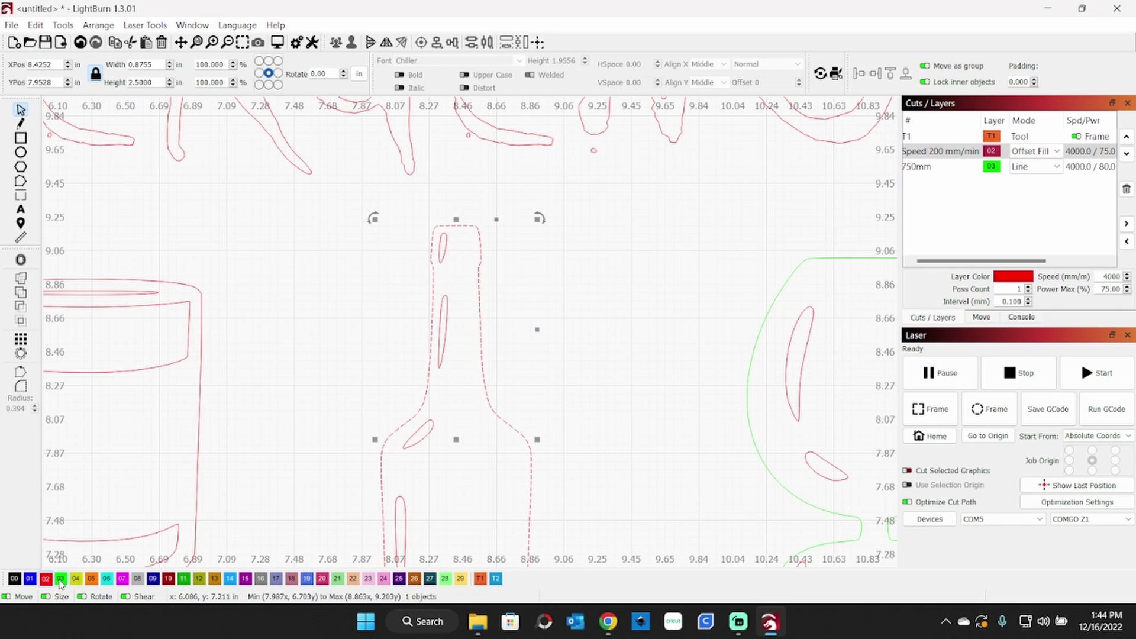
left_click(60, 583)
left_click(282, 437)
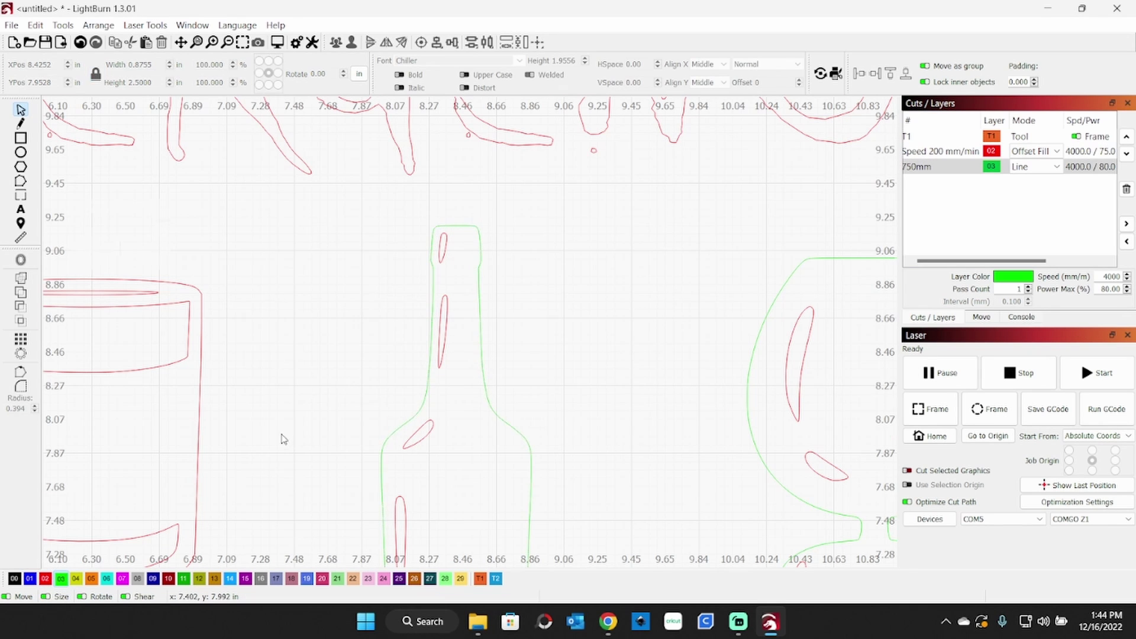
scroll(282, 438, "down", 5)
left_click_drag(718, 474, 718, 590)
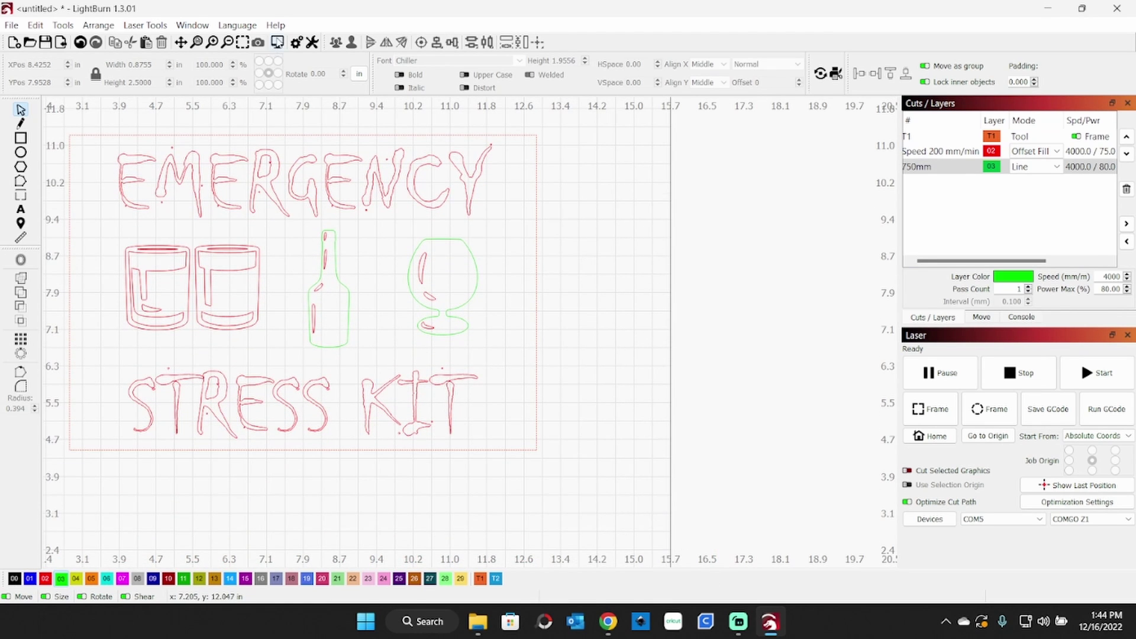
- Preview the job, showing an estimated 15:46 with bottle and goblet as outlines
left_click(277, 42)
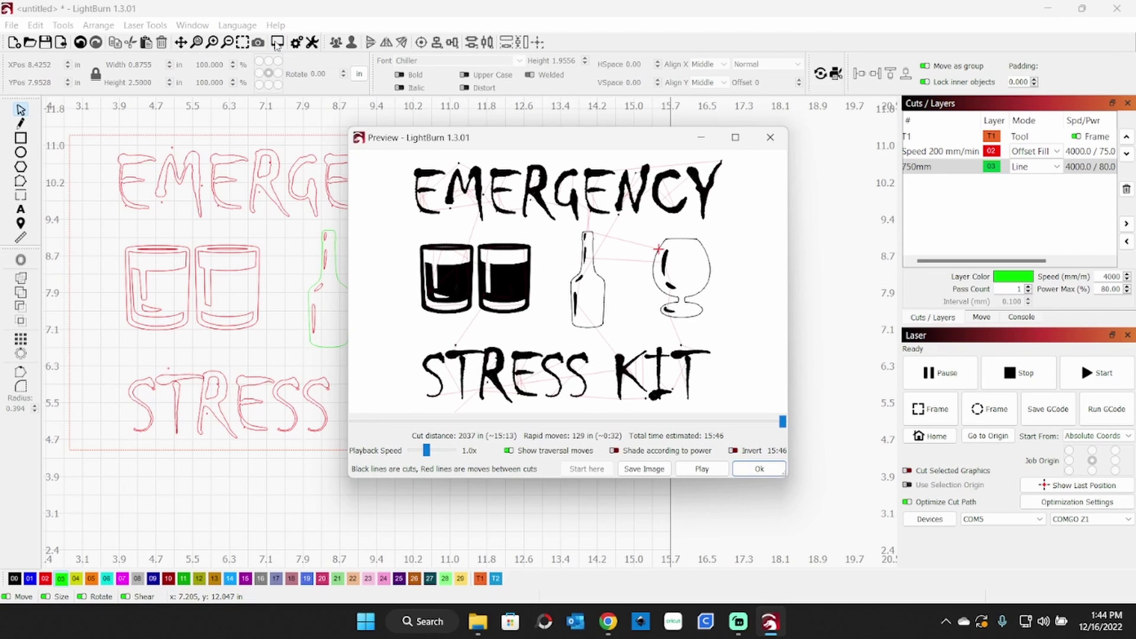